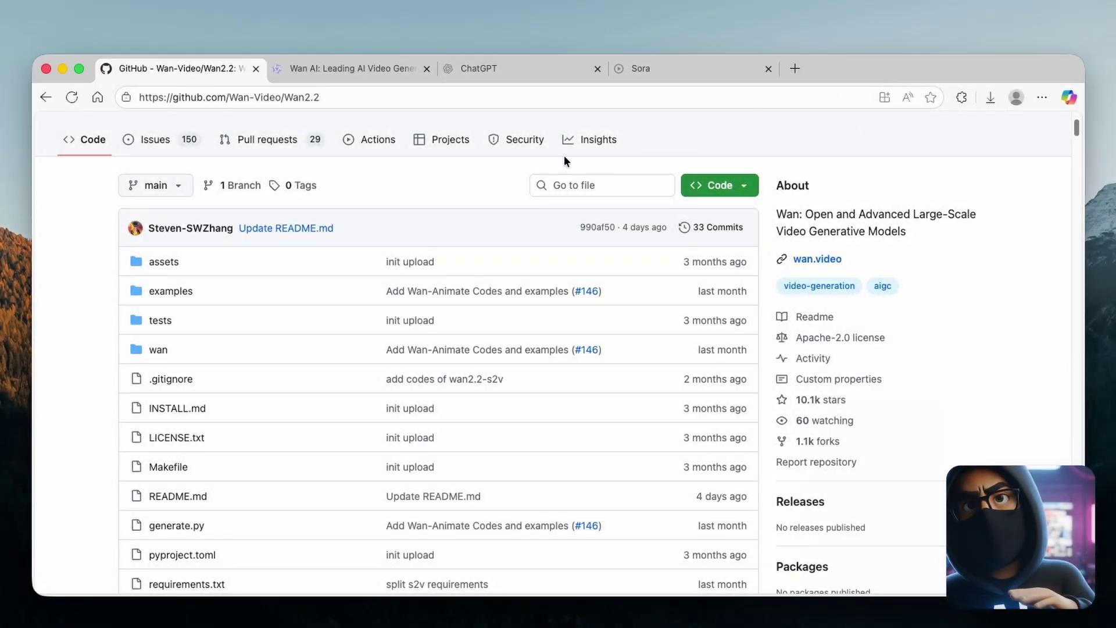
# Step: View the ChatGPT page, switch to Sora, and dismiss its new-Sora invite code dialog without entering a code
pyautogui.click(521, 70)
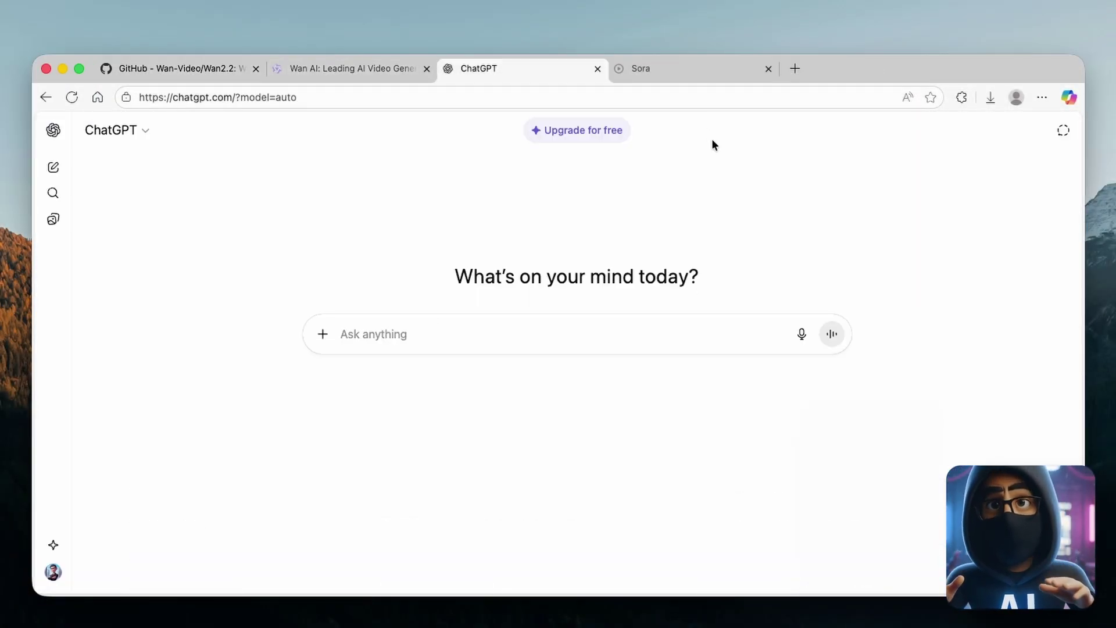
pyautogui.click(690, 78)
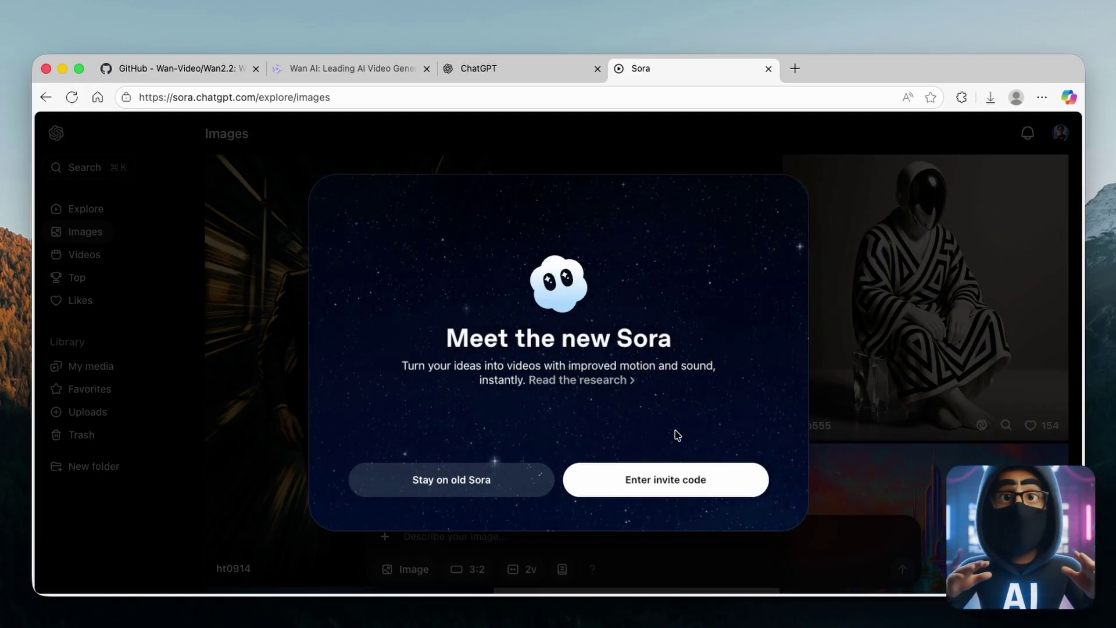
pyautogui.click(673, 485)
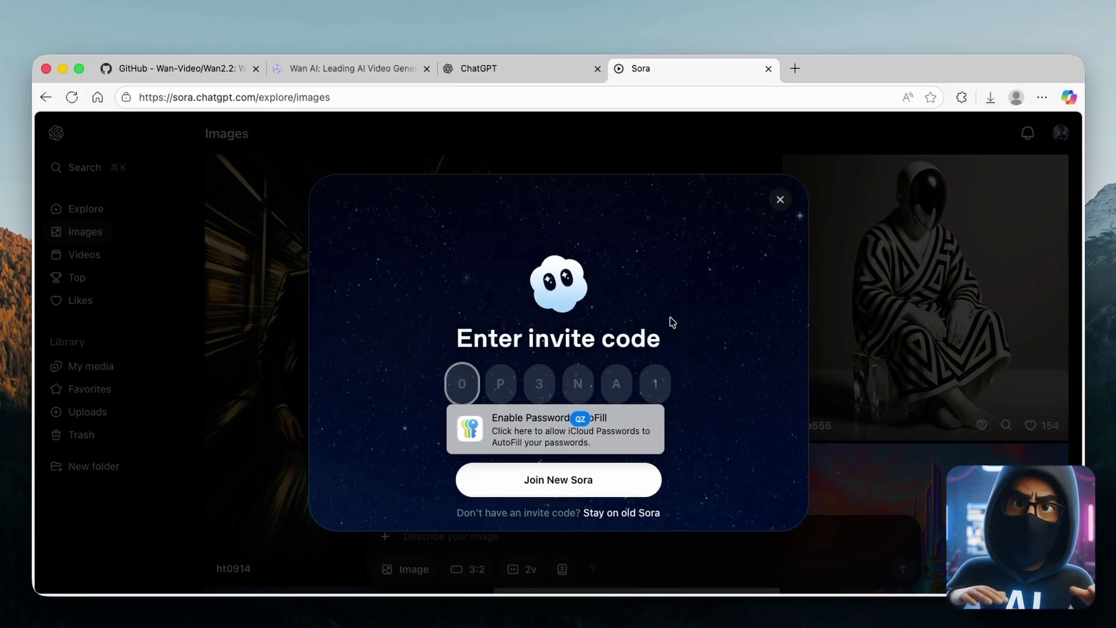
pyautogui.click(780, 199)
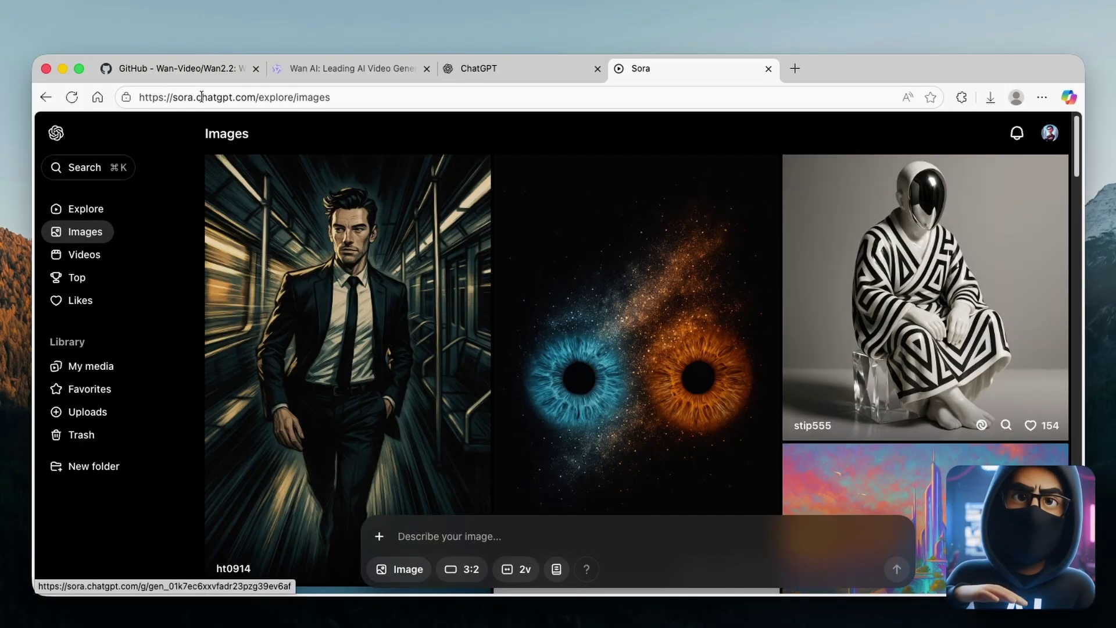
# Step: Return to the Wan2.2 GitHub repository and read the README's innovations, video demo and latest news sections
pyautogui.click(183, 69)
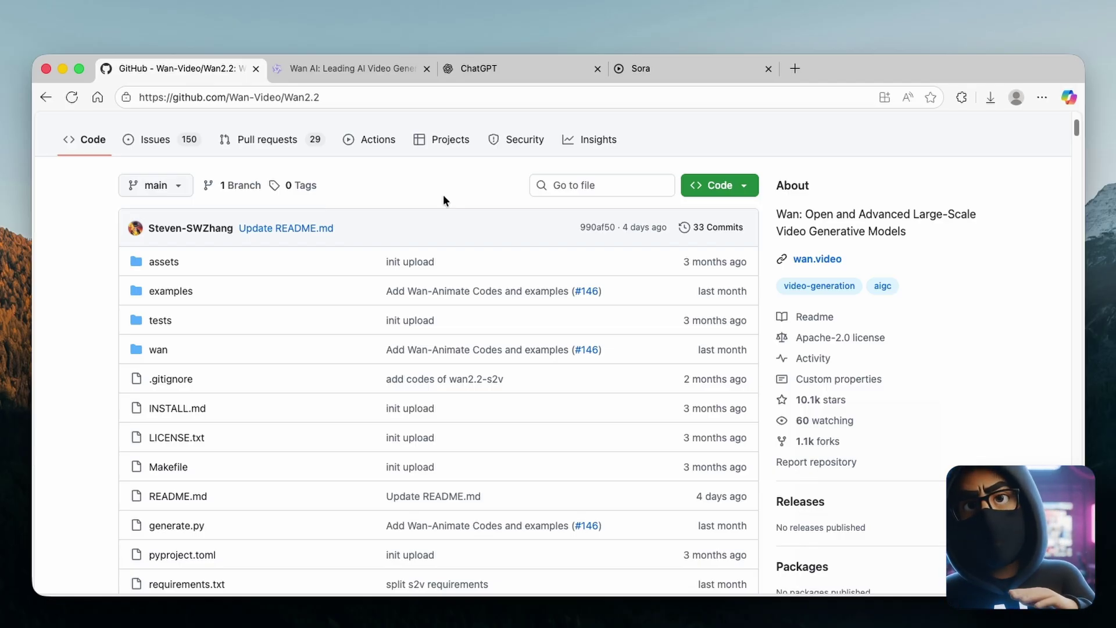
pyautogui.scroll(-10, 471, 193)
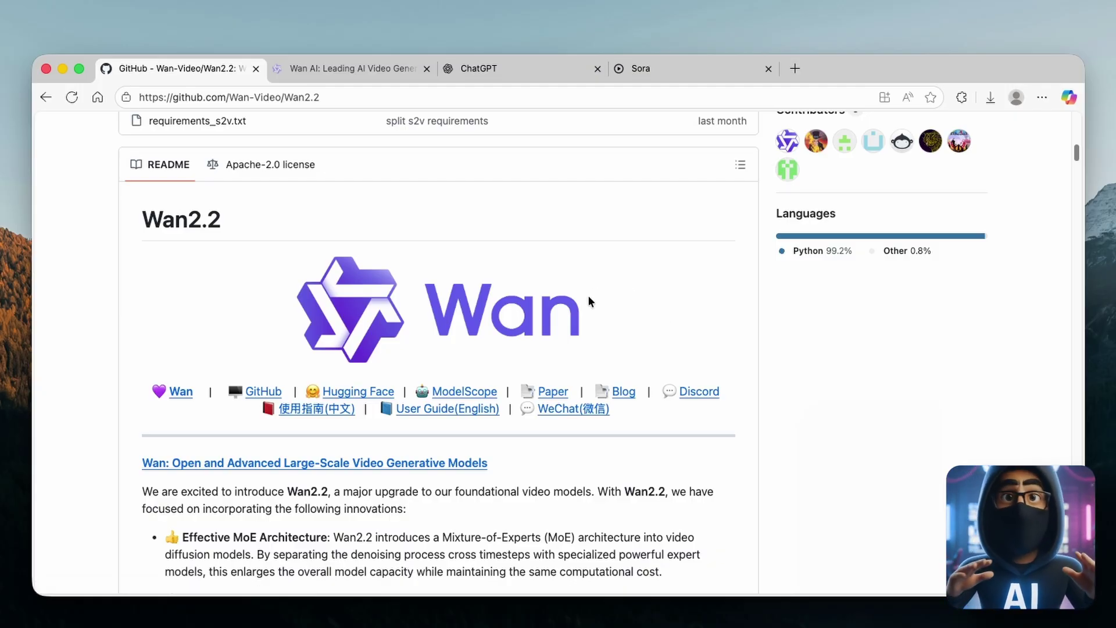
pyautogui.scroll(-3, 562, 295)
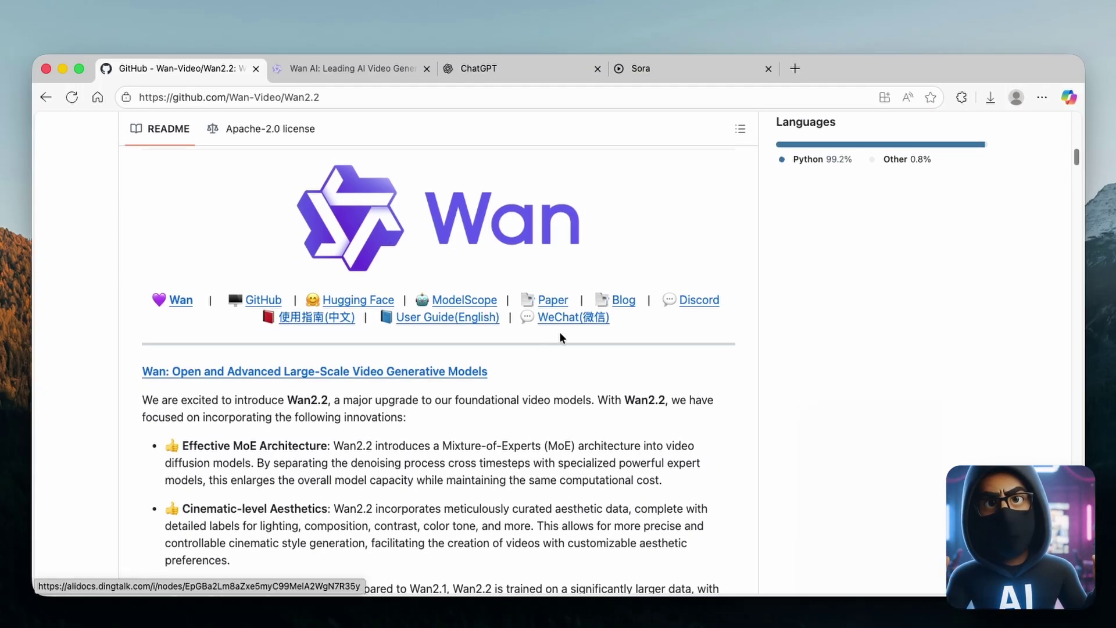
pyautogui.scroll(-5, 426, 340)
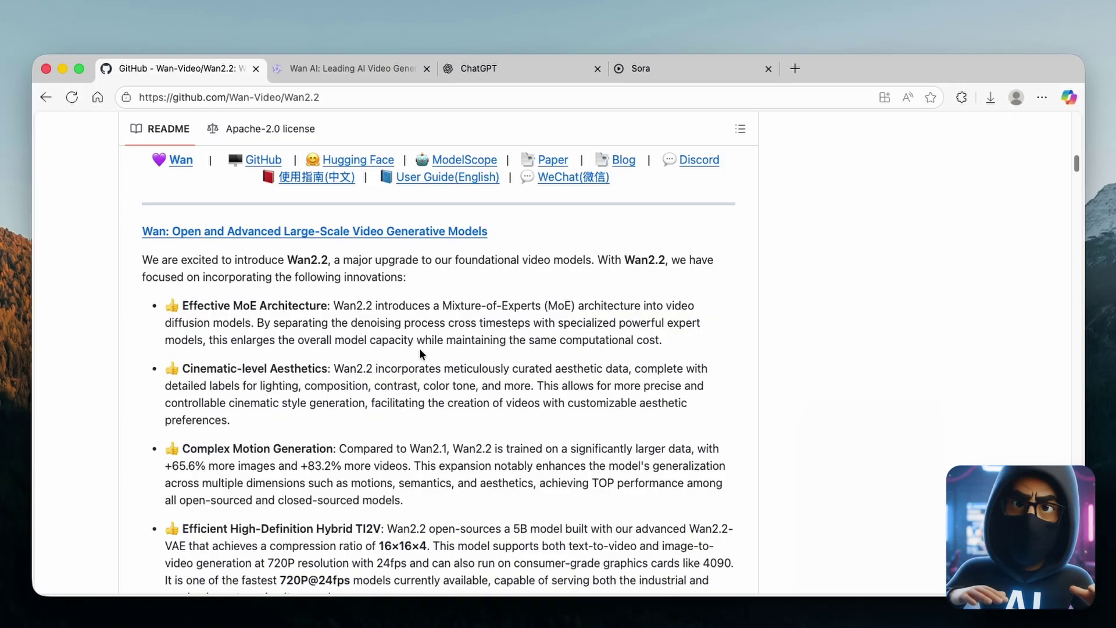
pyautogui.scroll(-3, 422, 353)
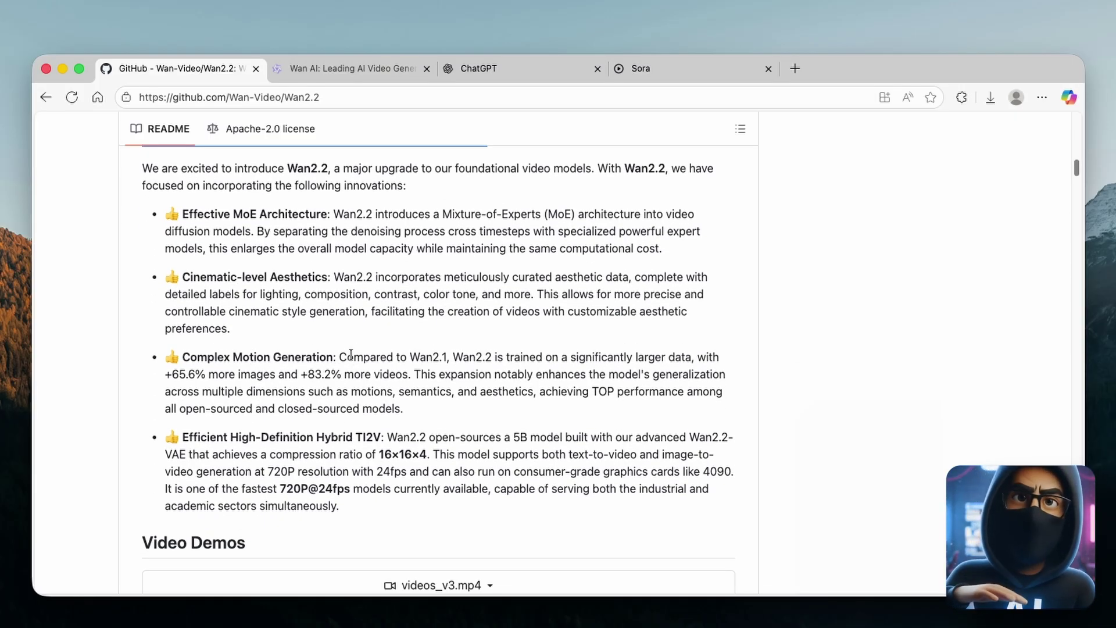
pyautogui.scroll(-15, 541, 221)
pyautogui.scroll(-9, 542, 221)
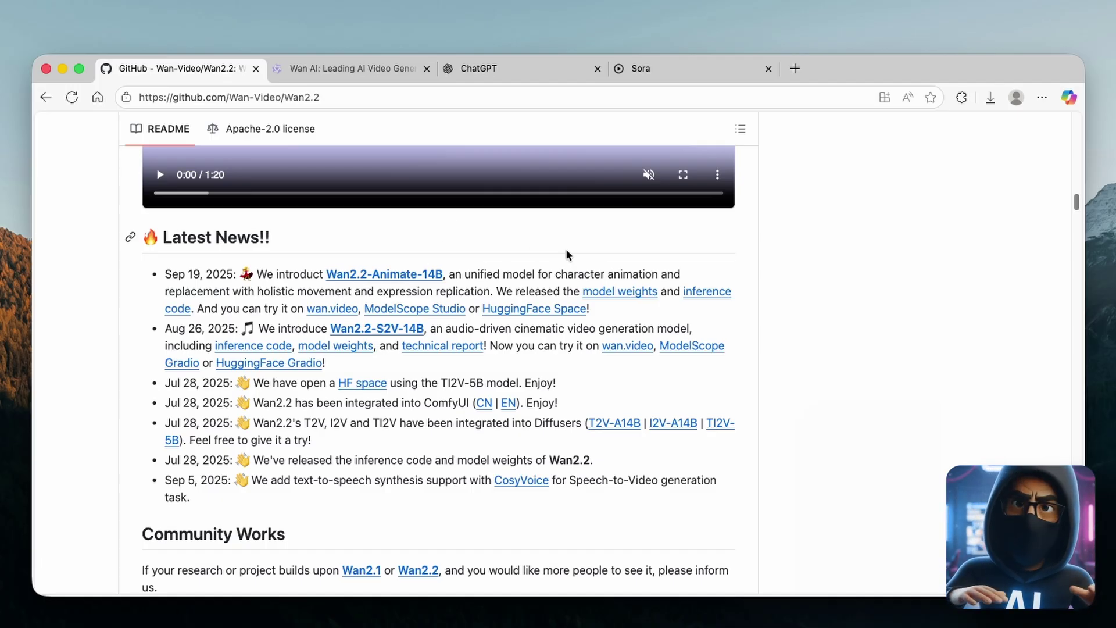
# Step: Examine the README's todo list, installation commands, model download table, text-to-video GPU requirements and prompt extension instructions
pyautogui.scroll(-10, 559, 238)
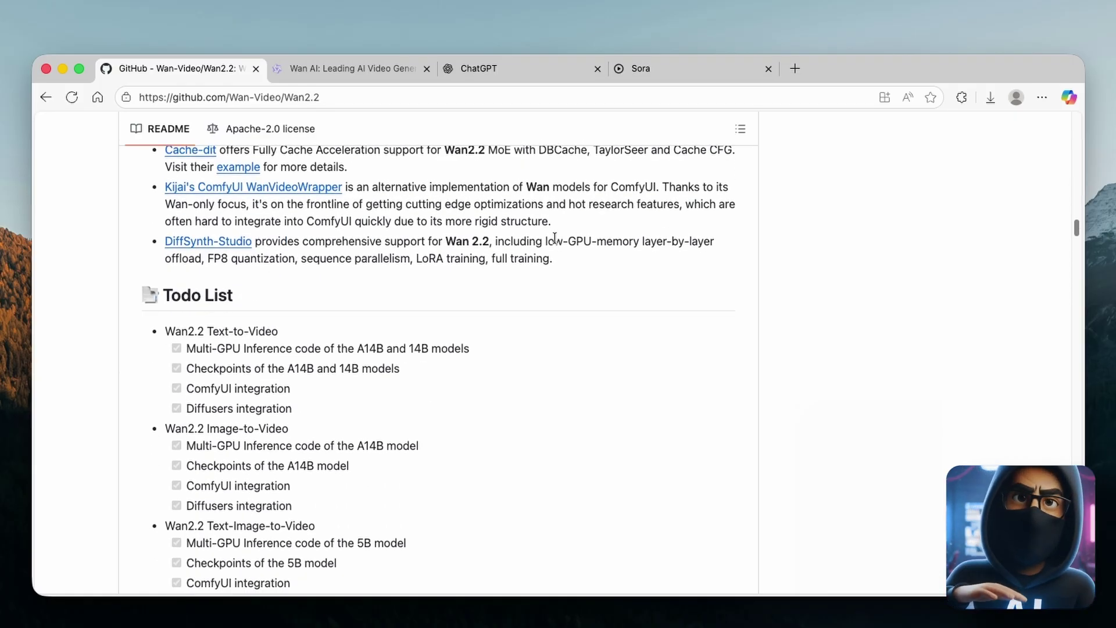
pyautogui.scroll(-5, 489, 286)
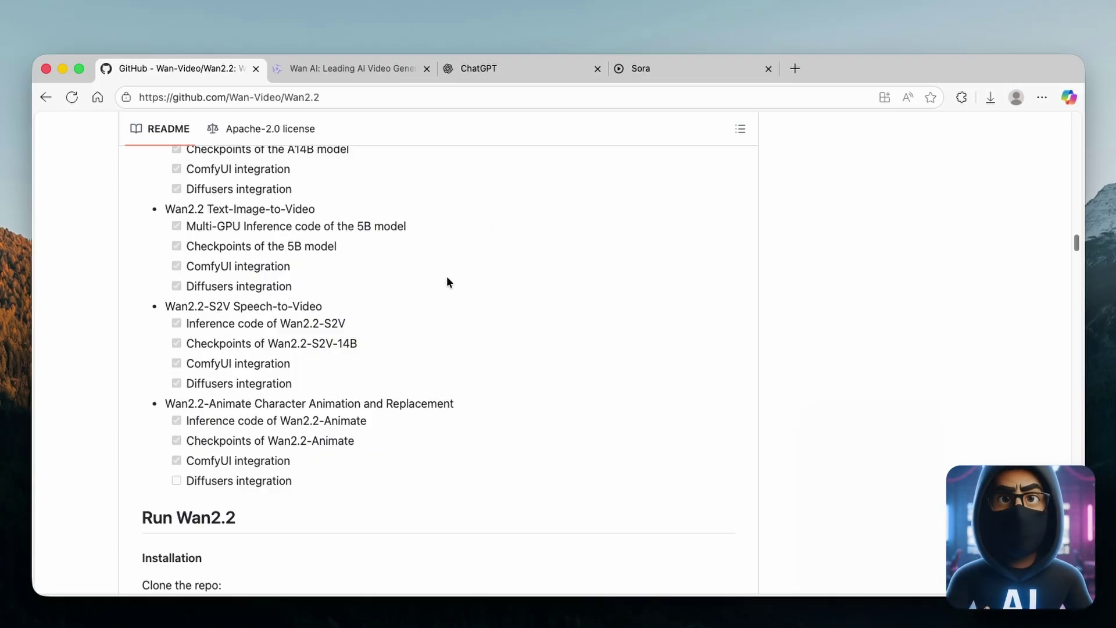
pyautogui.scroll(-5, 446, 277)
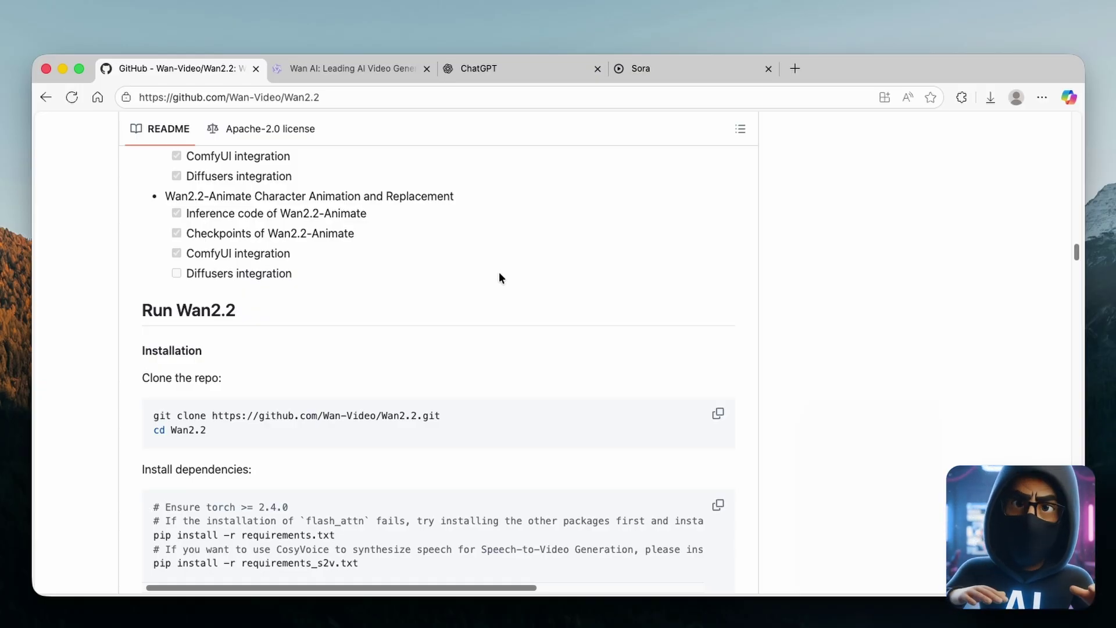
pyautogui.scroll(-3, 465, 279)
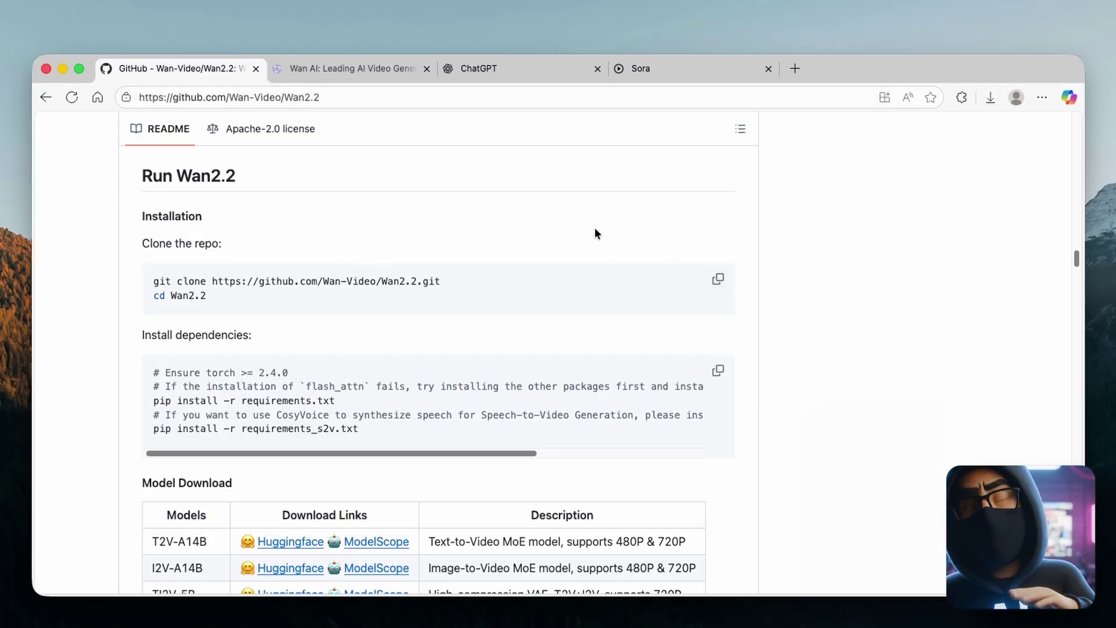
pyautogui.scroll(-3, 301, 234)
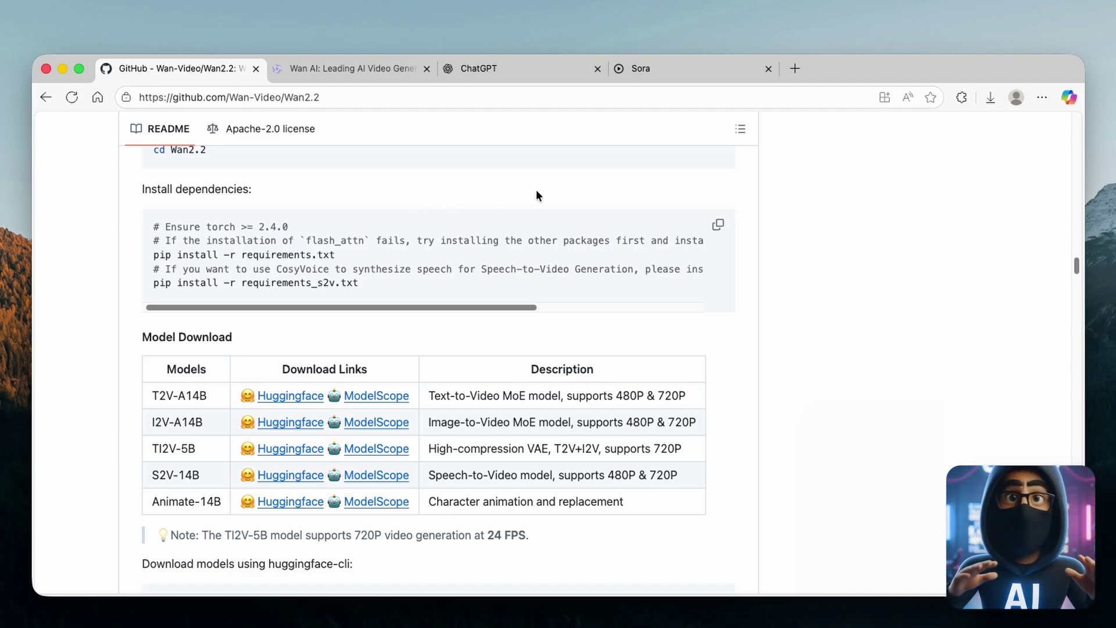
pyautogui.scroll(-6, 533, 207)
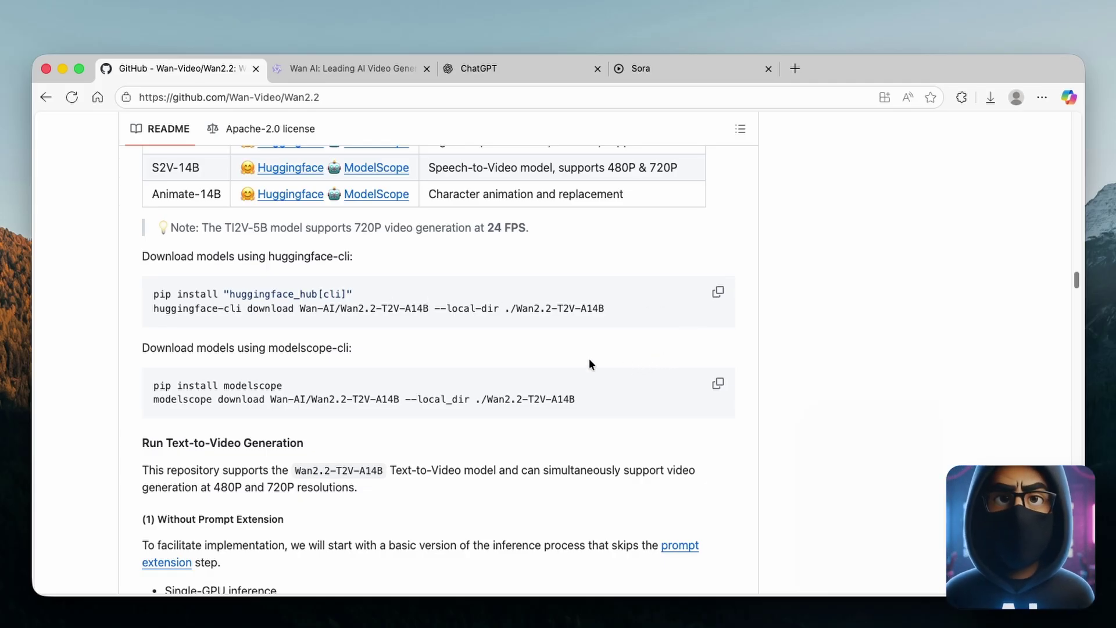
pyautogui.scroll(-3, 589, 364)
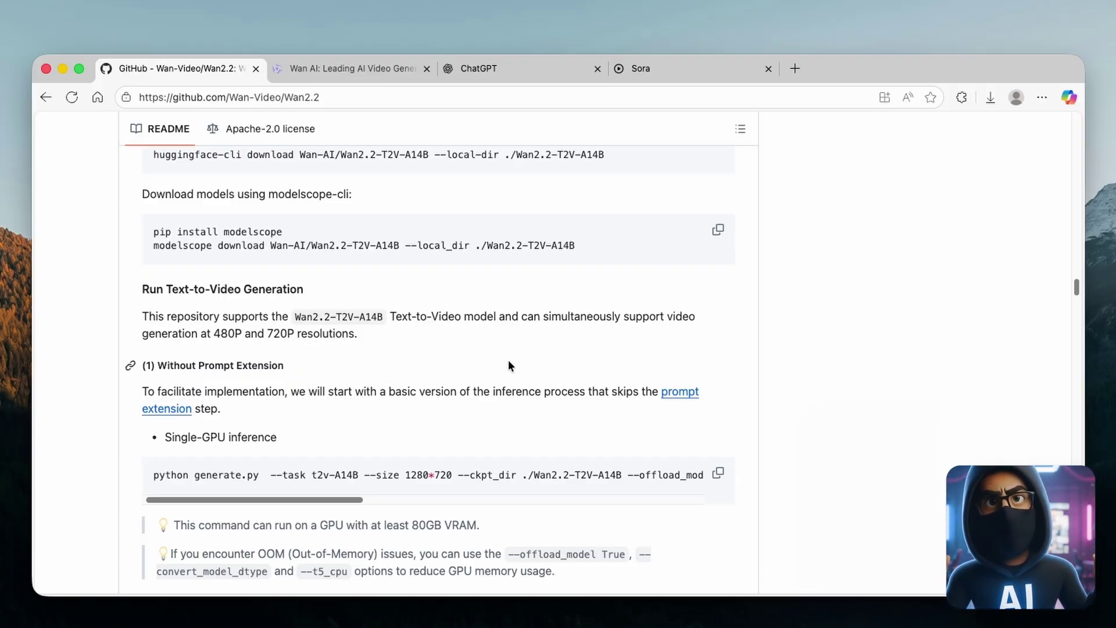
pyautogui.scroll(-6, 521, 360)
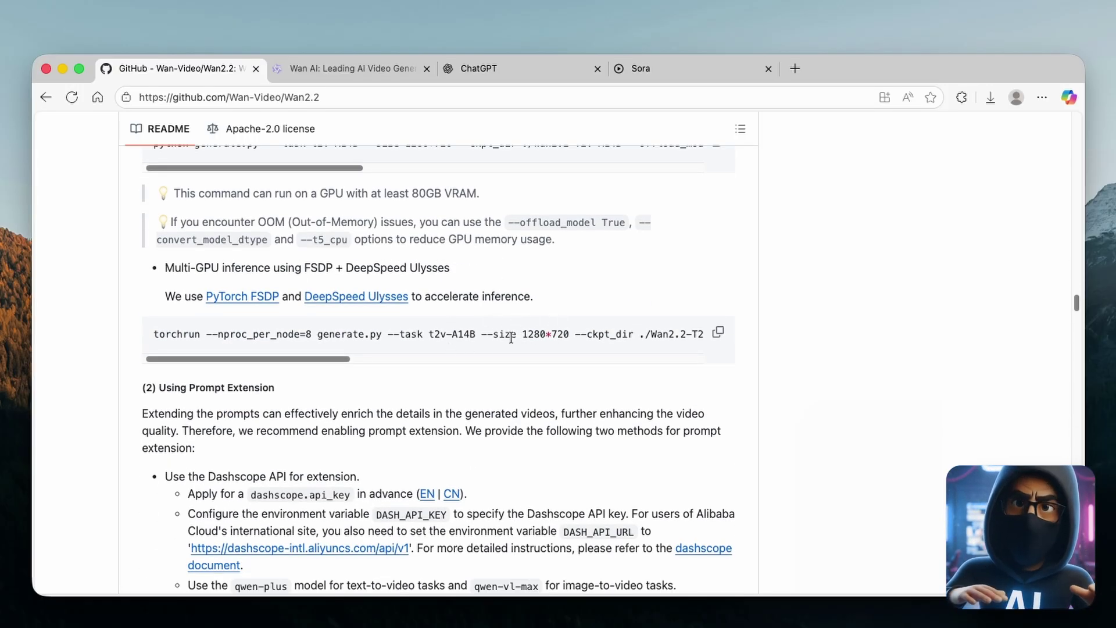
pyautogui.scroll(-5, 555, 369)
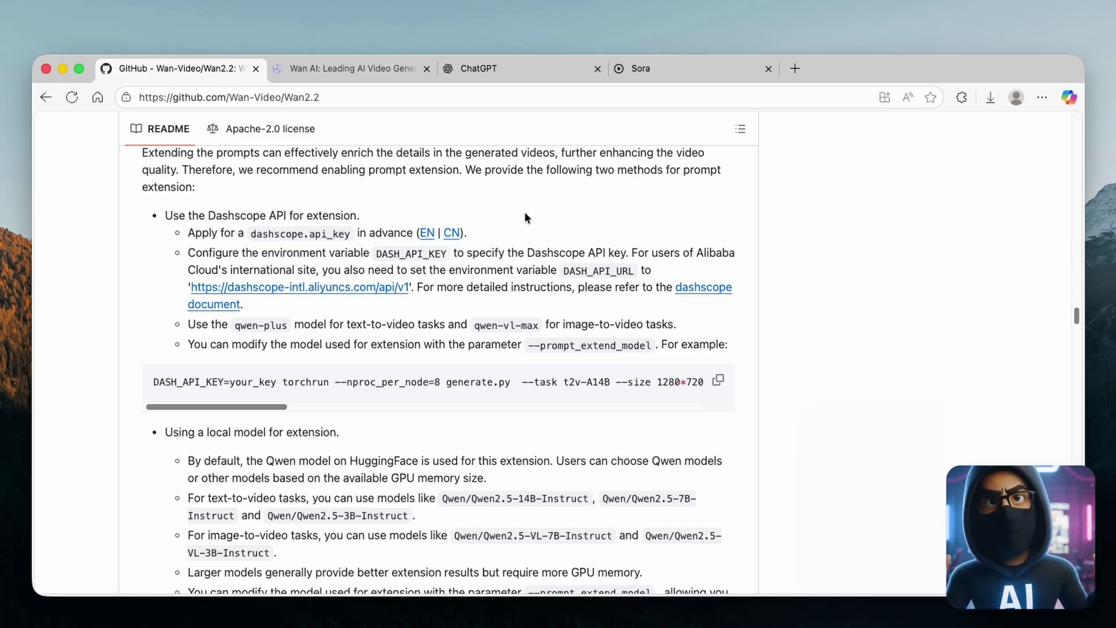
# Step: Switch to the Wan AI website and check the account options, site address and available credits
pyautogui.click(340, 68)
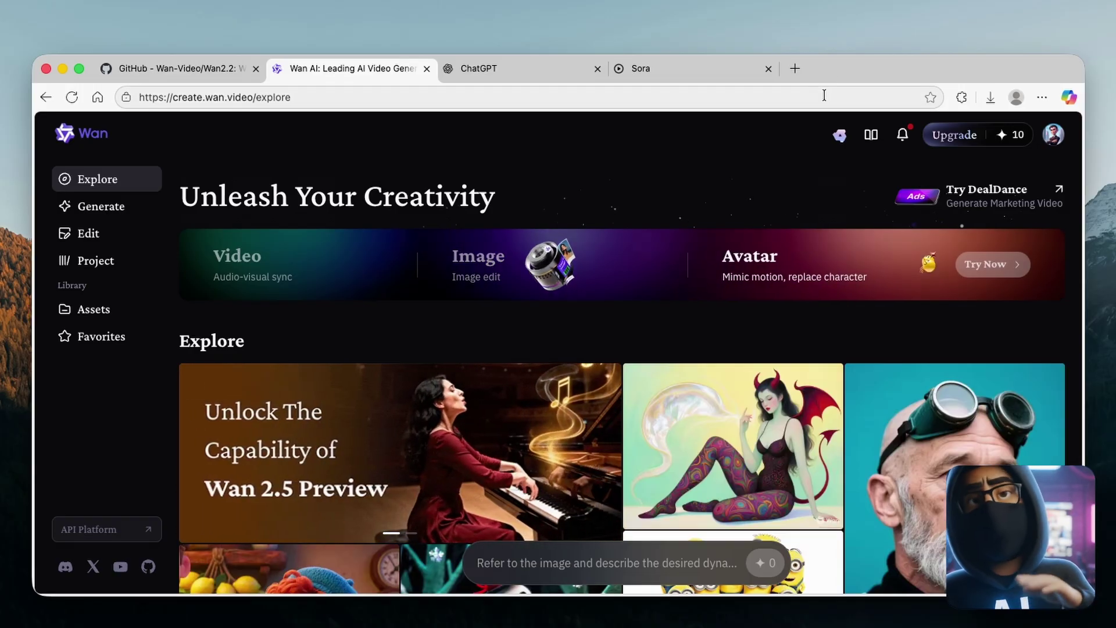
pyautogui.click(1054, 134)
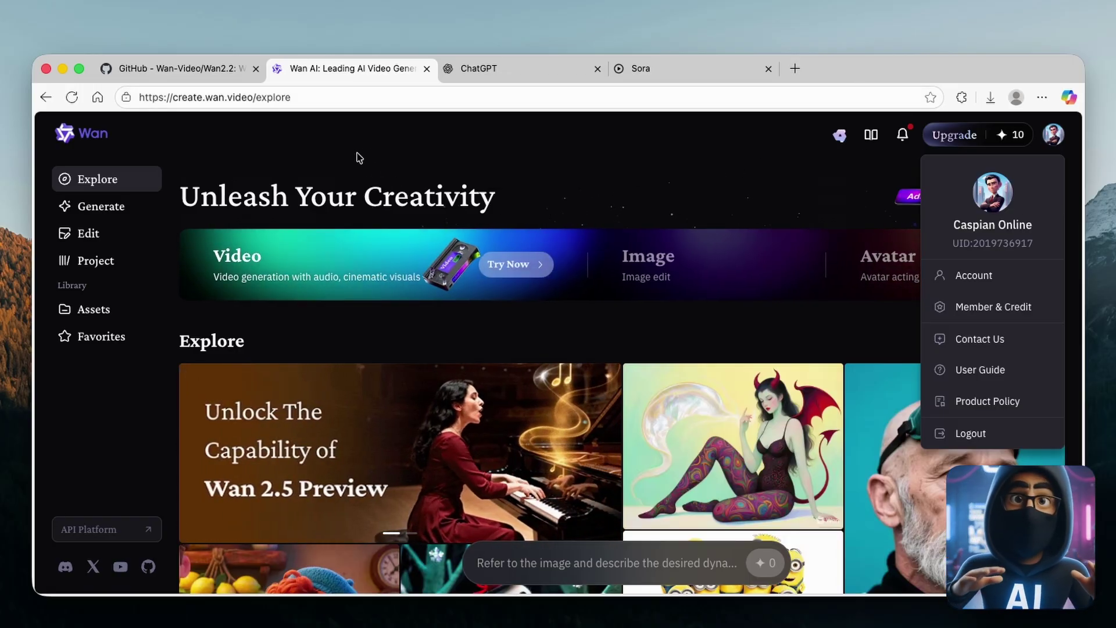
pyautogui.click(357, 95)
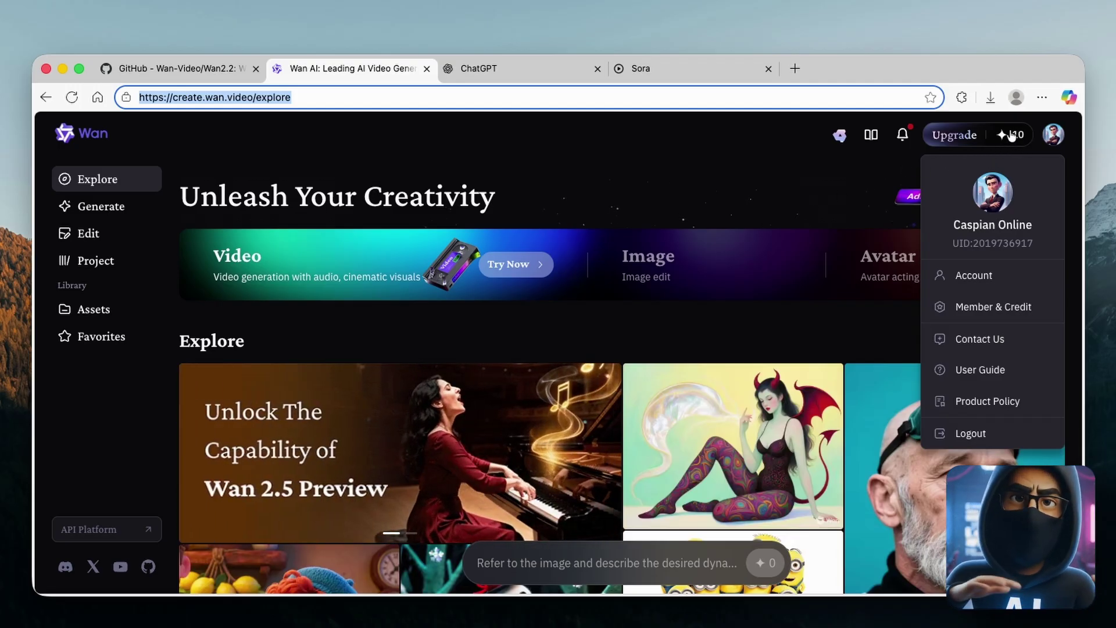
pyautogui.click(1015, 134)
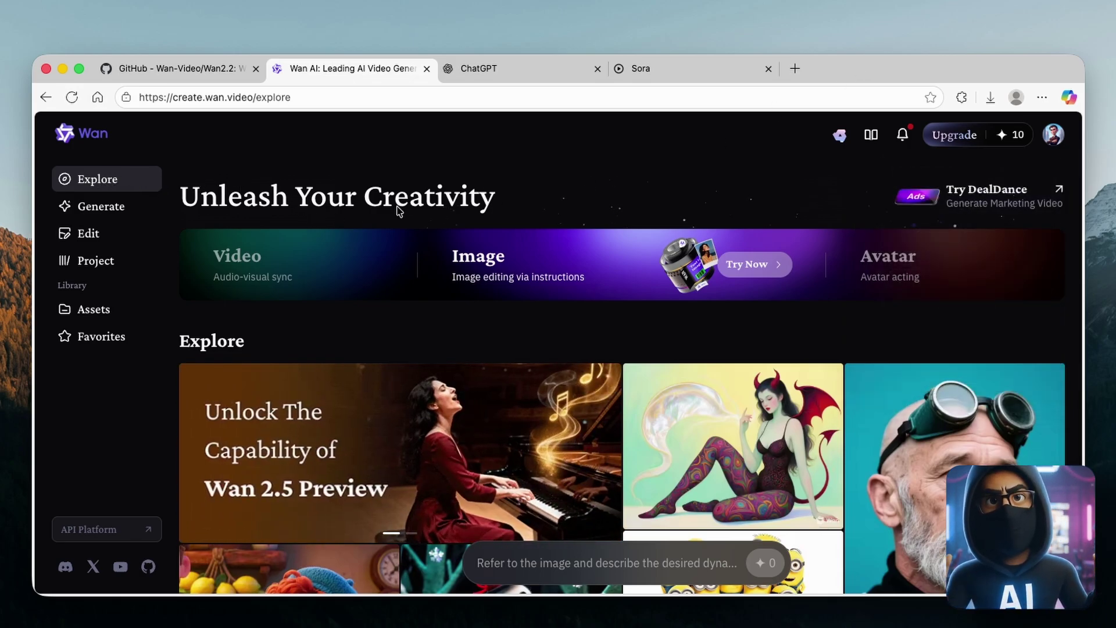
# Step: Browse the Explore gallery and view the details of the red-haired girl eating pasta image, including its prompt
pyautogui.scroll(-10, 490, 209)
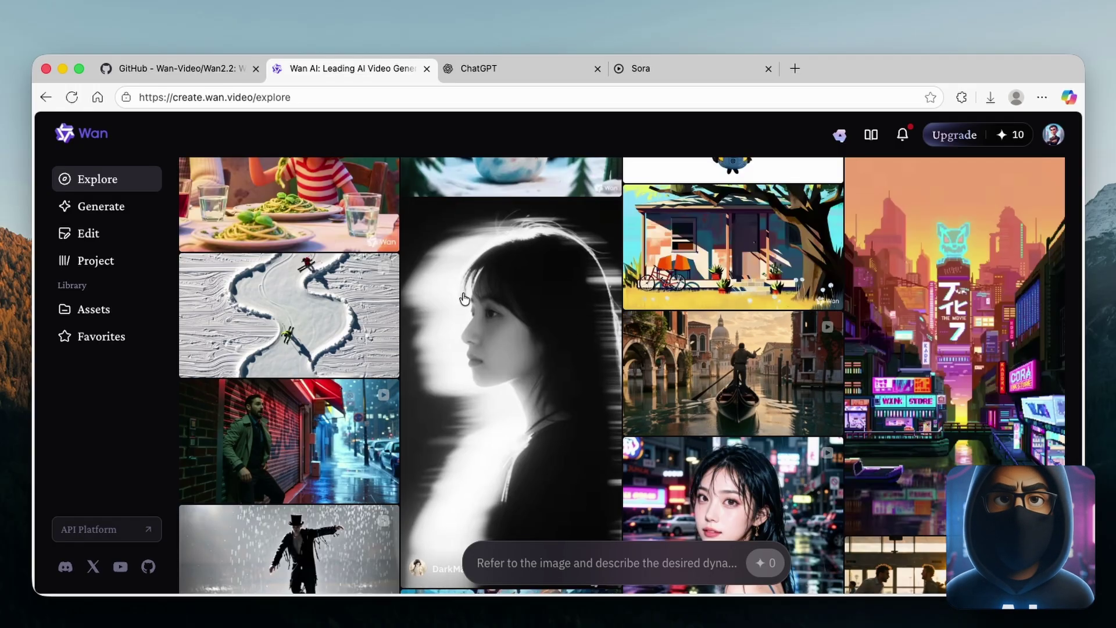
pyautogui.scroll(3, 461, 300)
pyautogui.scroll(3, 461, 300)
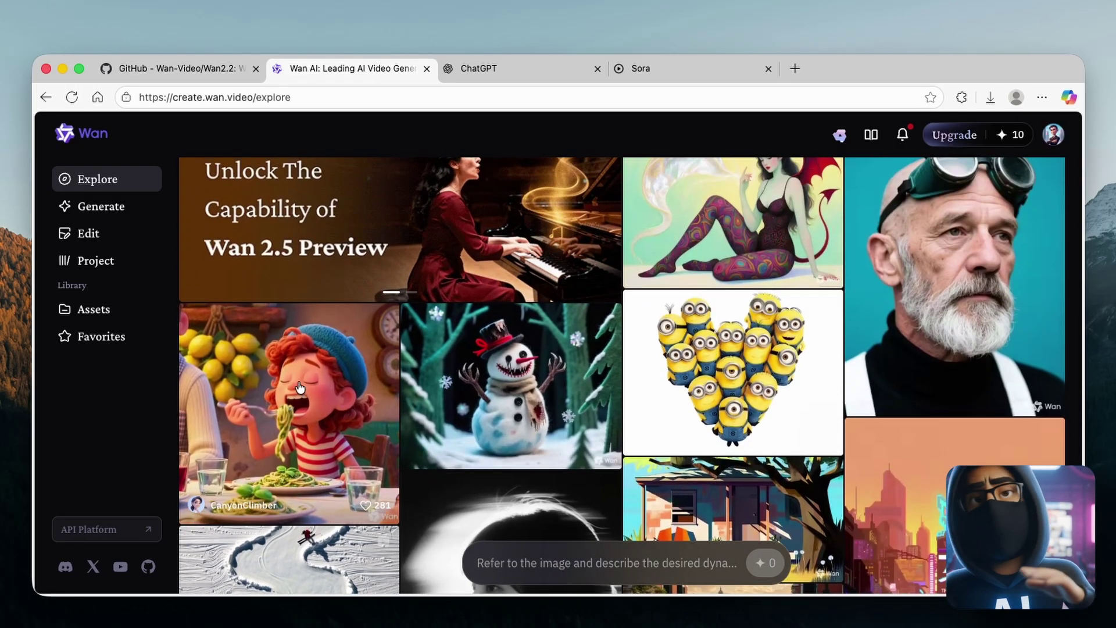
pyautogui.click(325, 406)
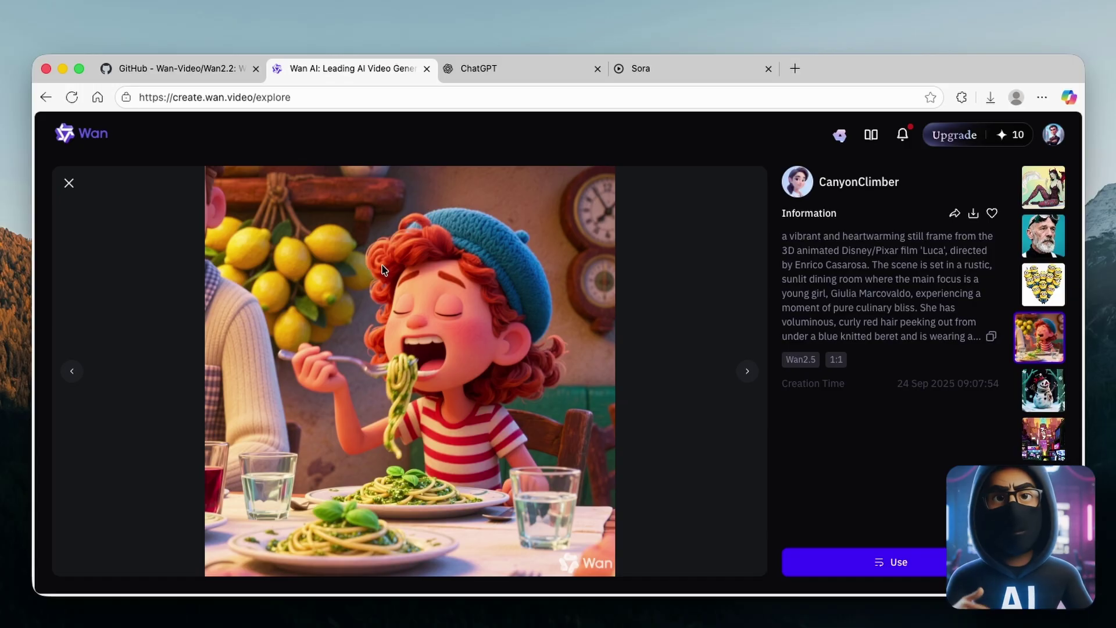
pyautogui.click(69, 183)
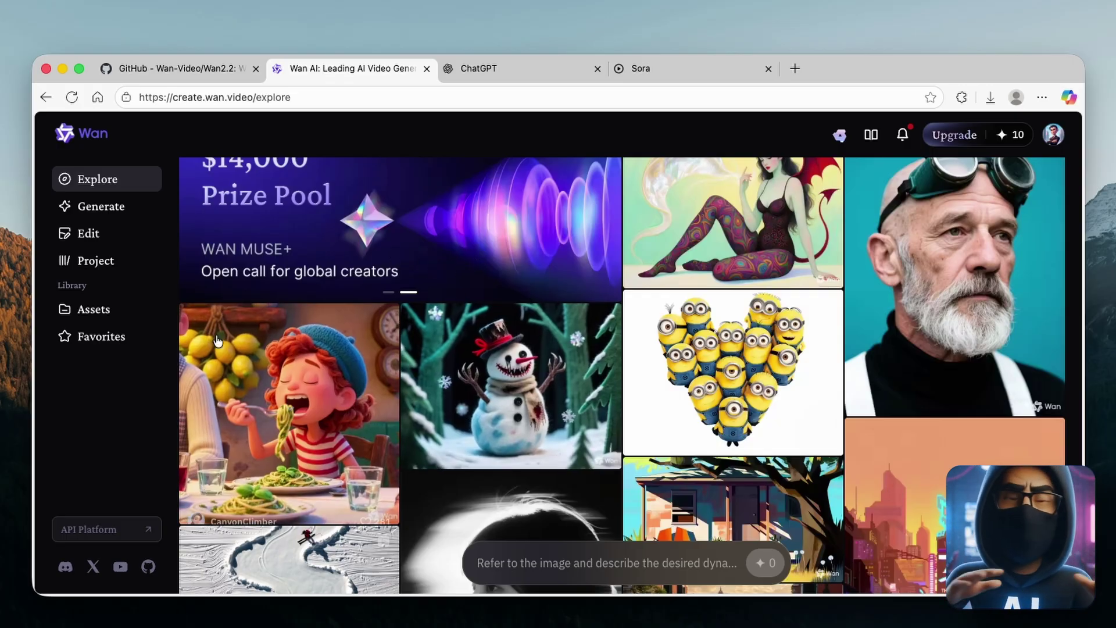
# Step: Open the Generate page and review the available media types and the video functions, keeping Image to Video
pyautogui.click(102, 209)
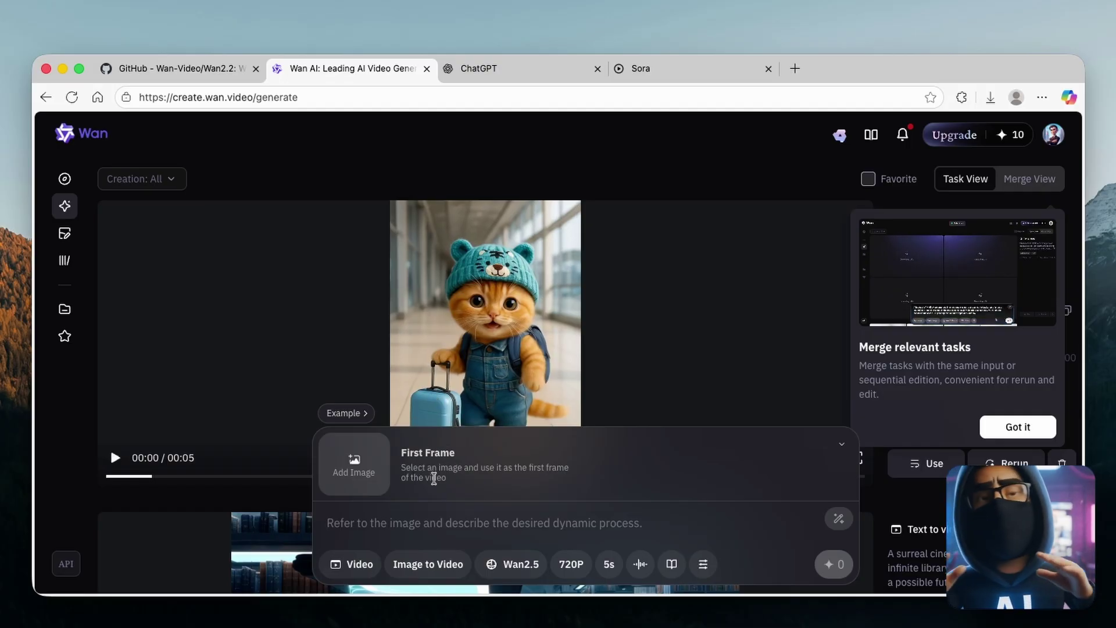
pyautogui.click(362, 565)
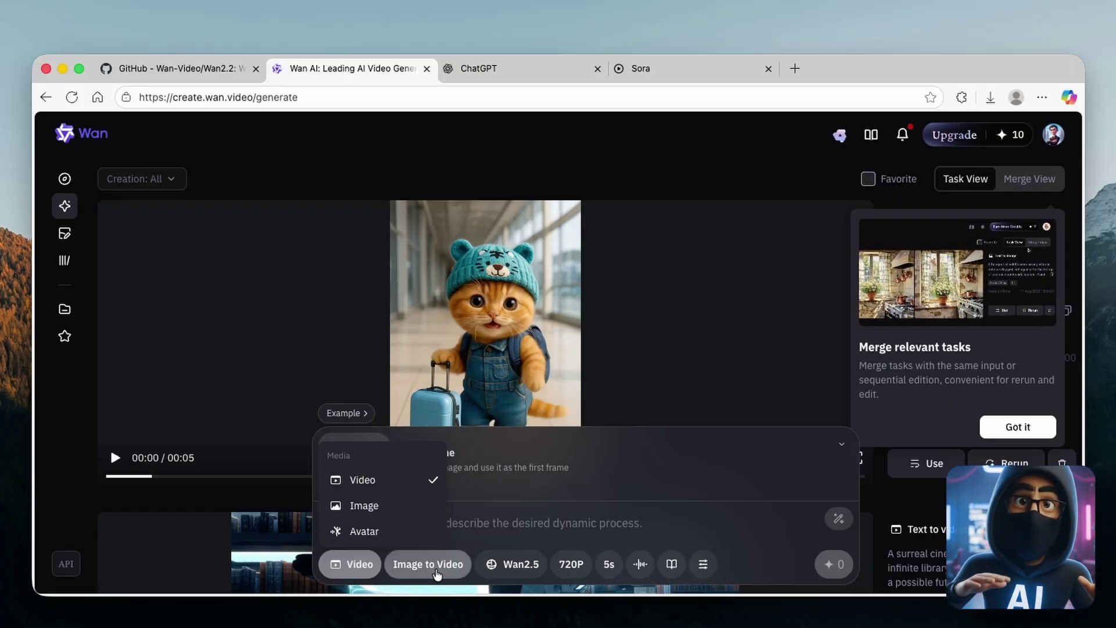
pyautogui.click(440, 565)
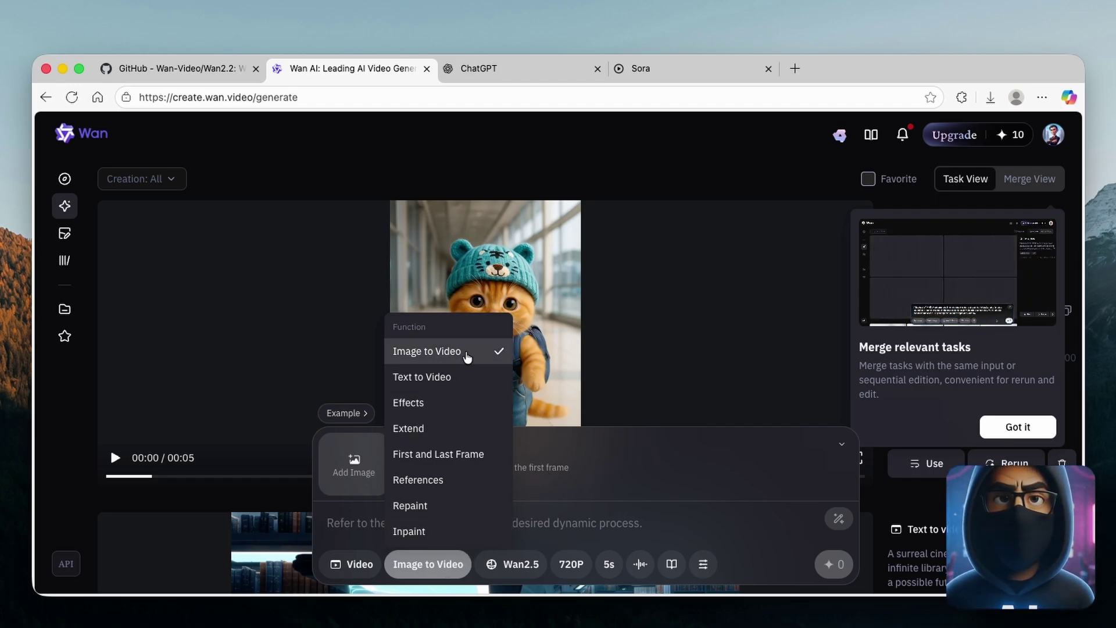
pyautogui.click(605, 521)
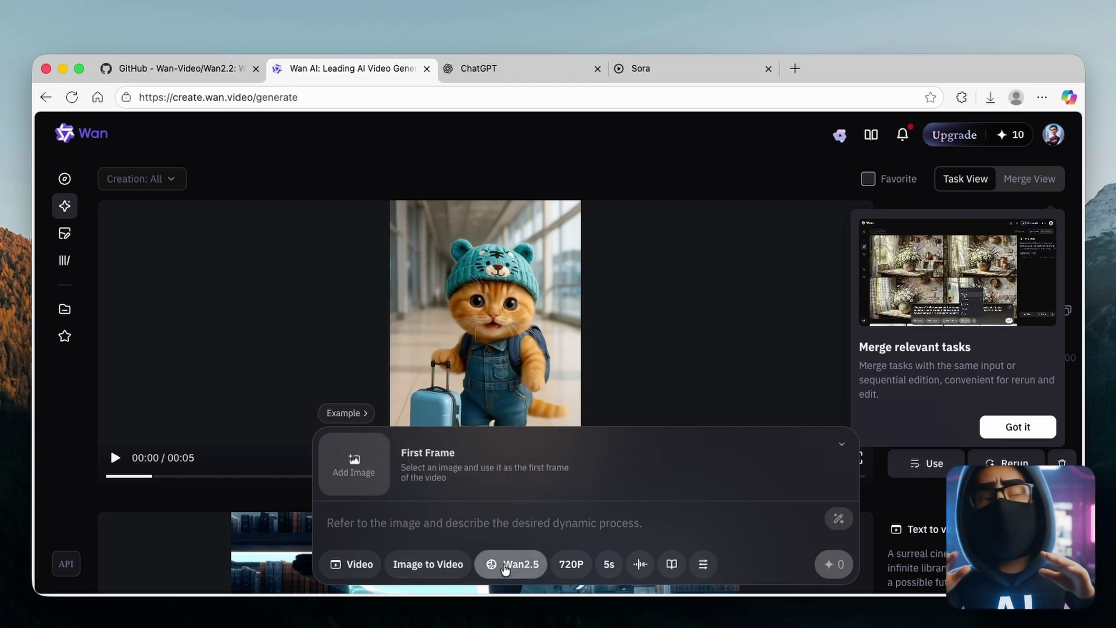
pyautogui.click(453, 564)
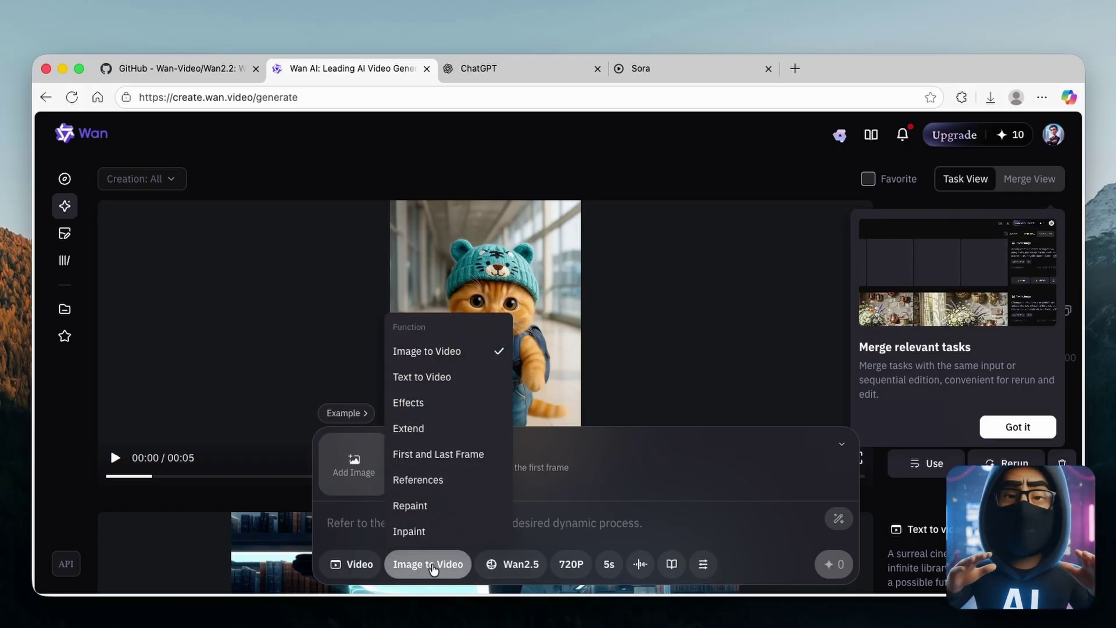
pyautogui.click(453, 563)
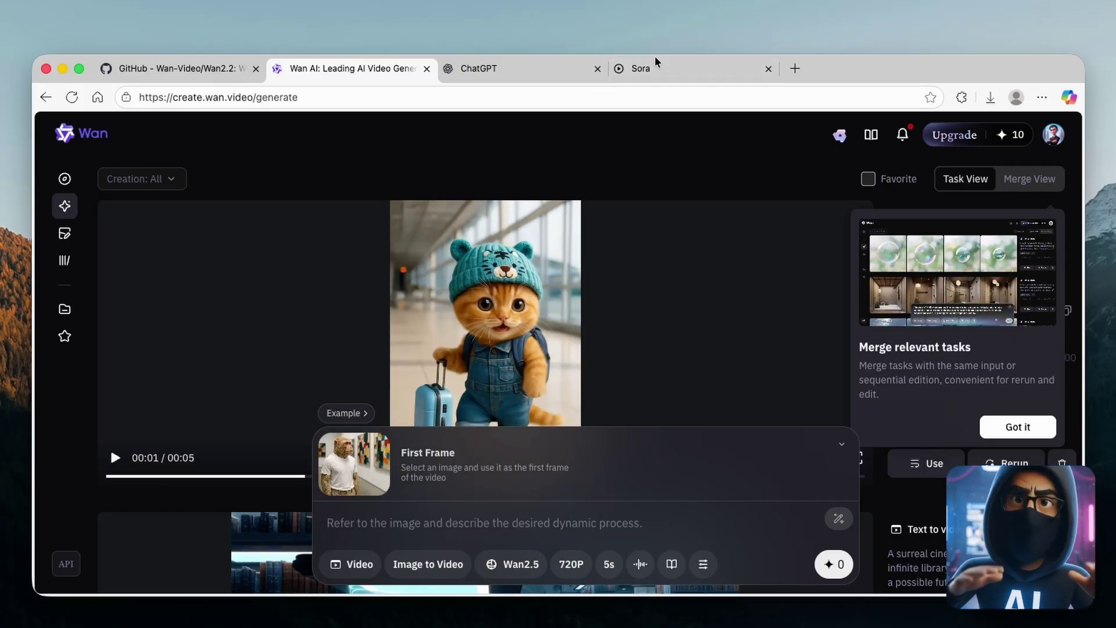
# Step: Copy the full prompt of the beige-furred monkey image in Sora and paste it as the image-to-video prompt on the Wan site
pyautogui.click(652, 71)
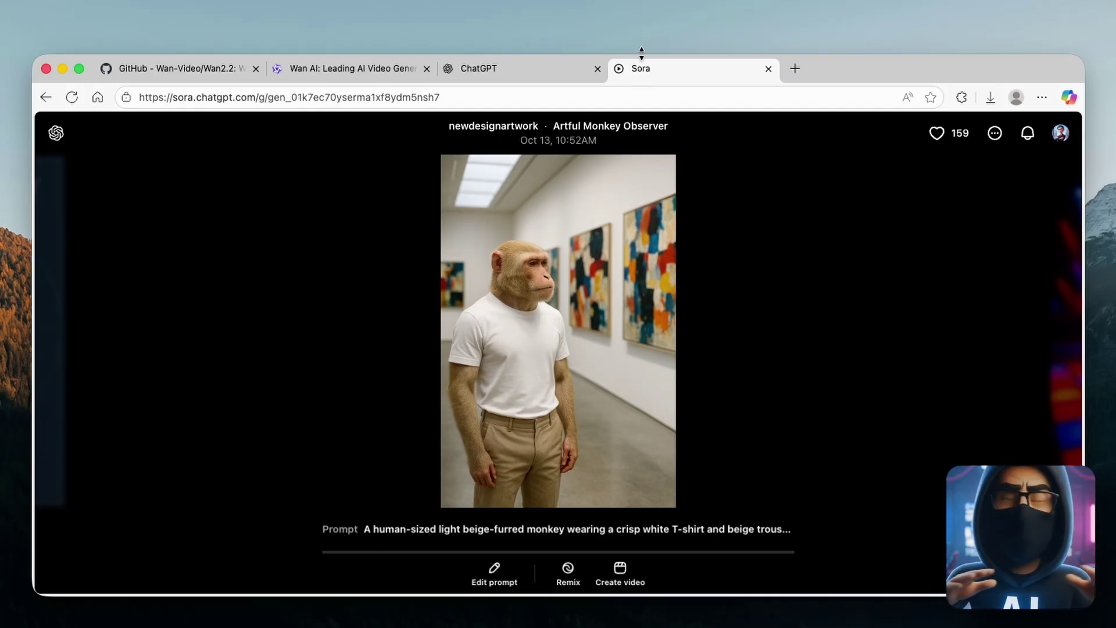
pyautogui.click(630, 530)
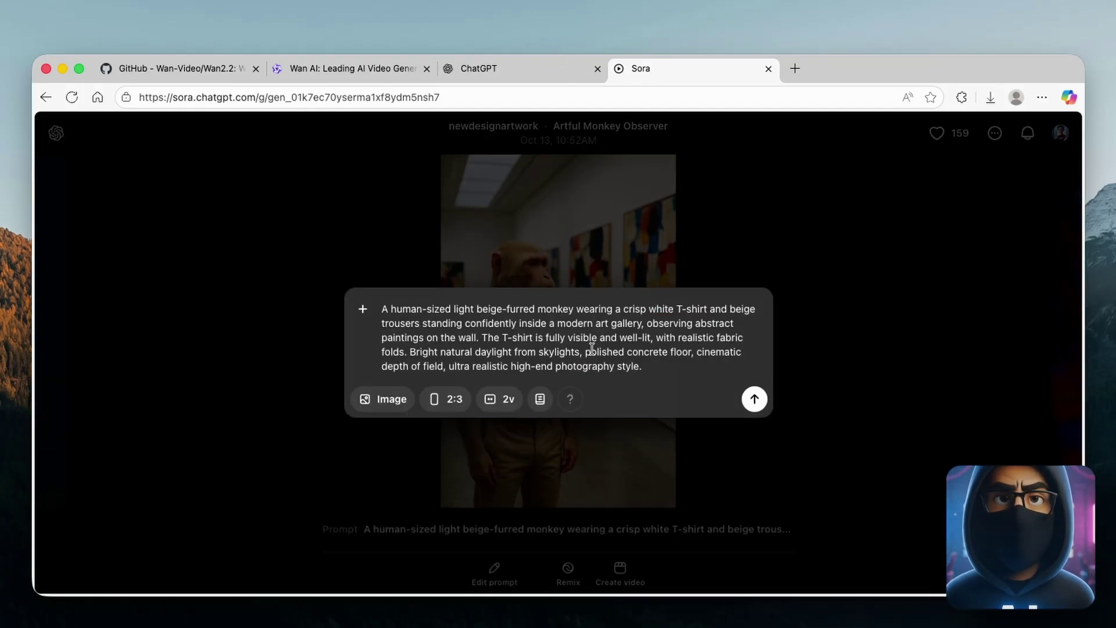
pyautogui.tripleClick(519, 327)
pyautogui.press('super+c')
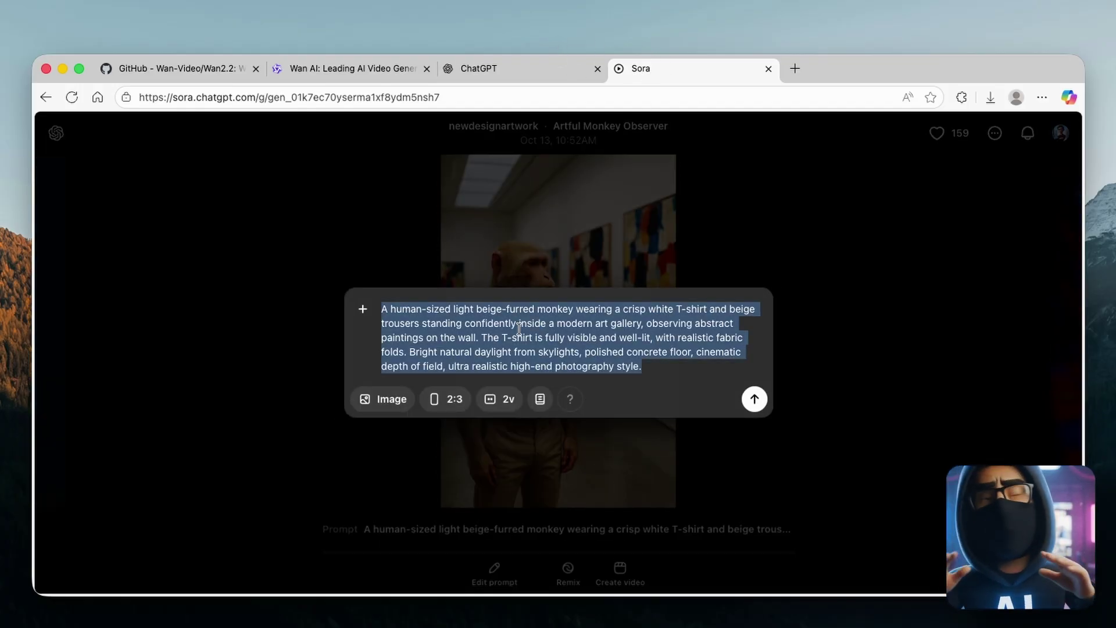
pyautogui.click(359, 70)
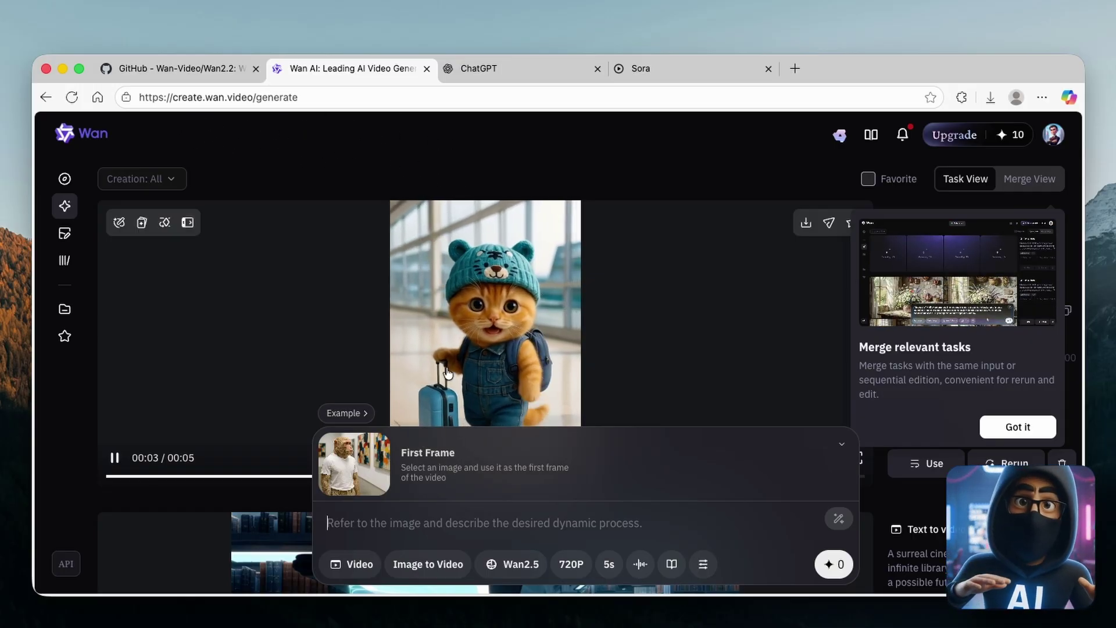
pyautogui.click(473, 526)
pyautogui.press('super+v')
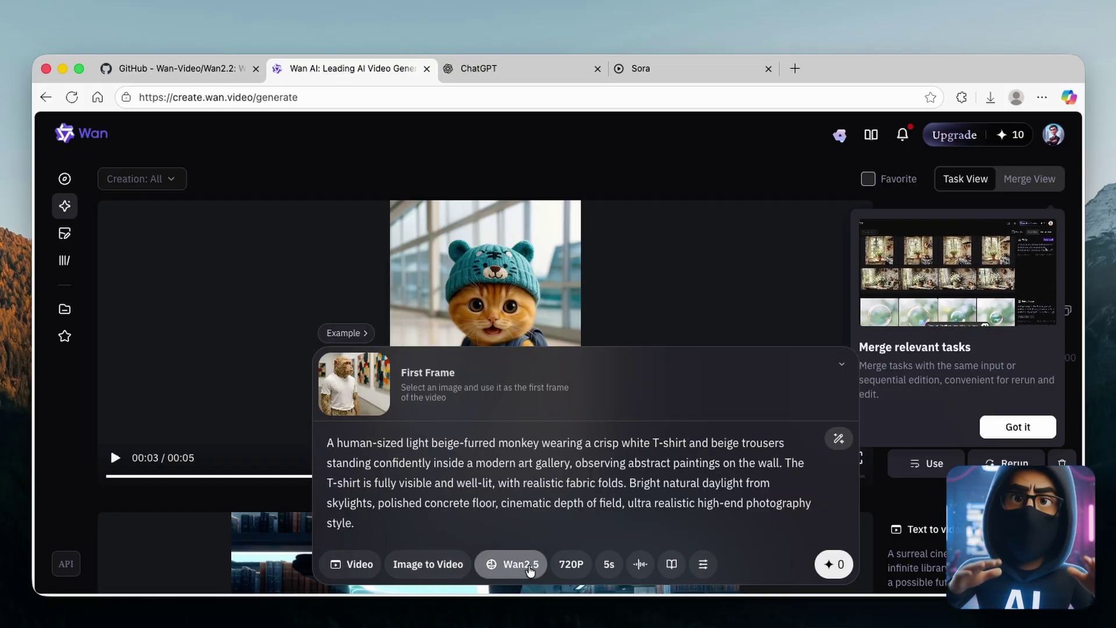
# Step: Review the available Wan models, check the Wan2.2 README on GitHub, and keep Wan2.5 Preview as the video model
pyautogui.click(513, 564)
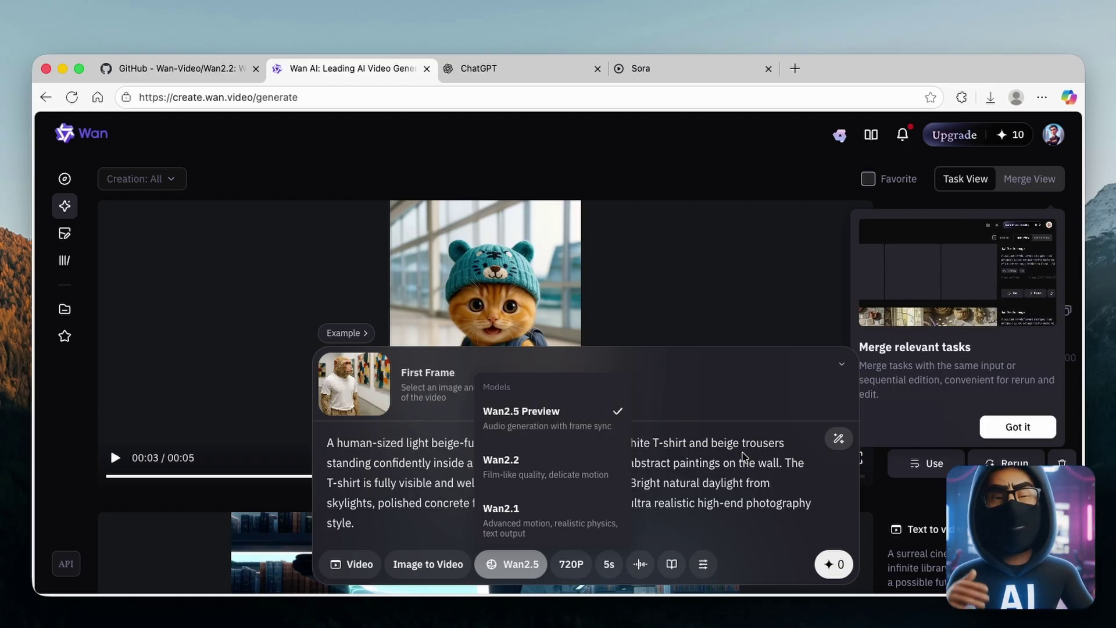
pyautogui.click(224, 74)
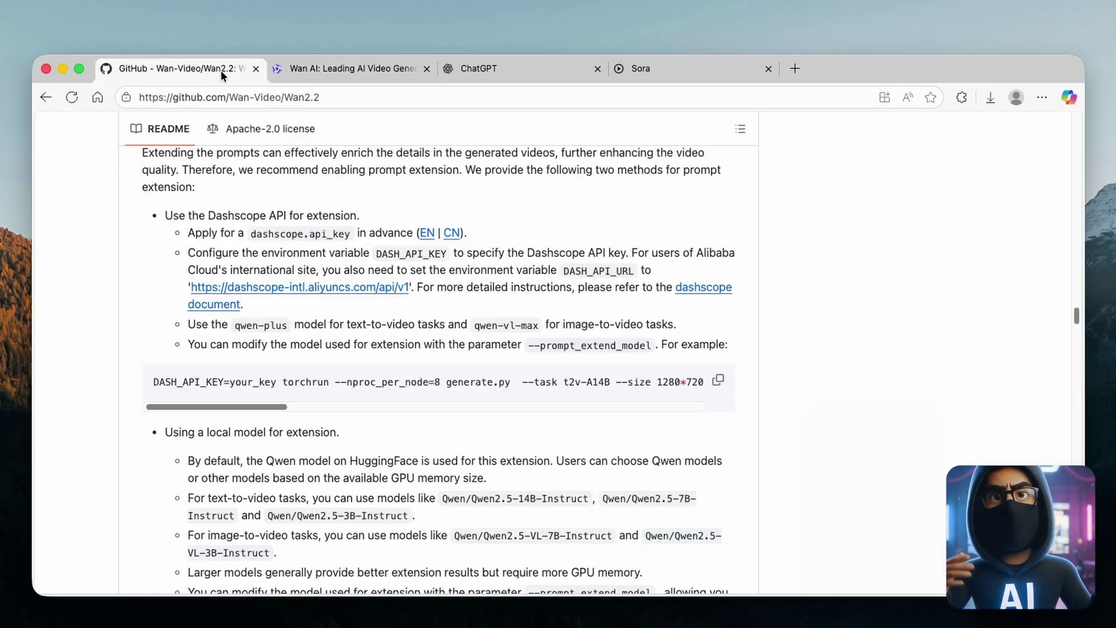
pyautogui.scroll(12, 468, 275)
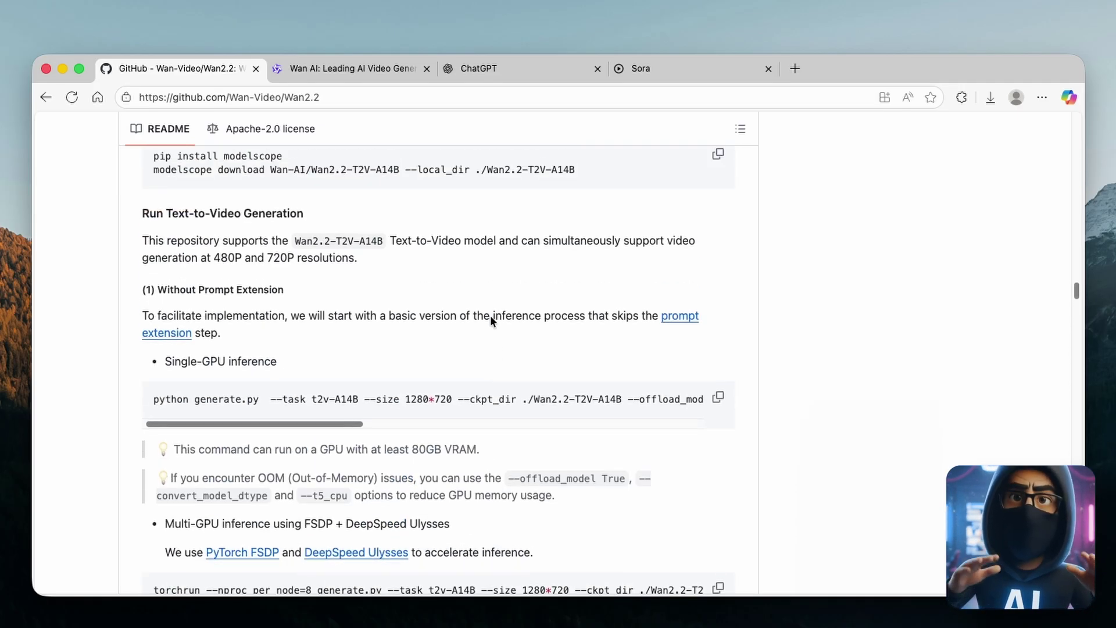
pyautogui.scroll(10, 473, 494)
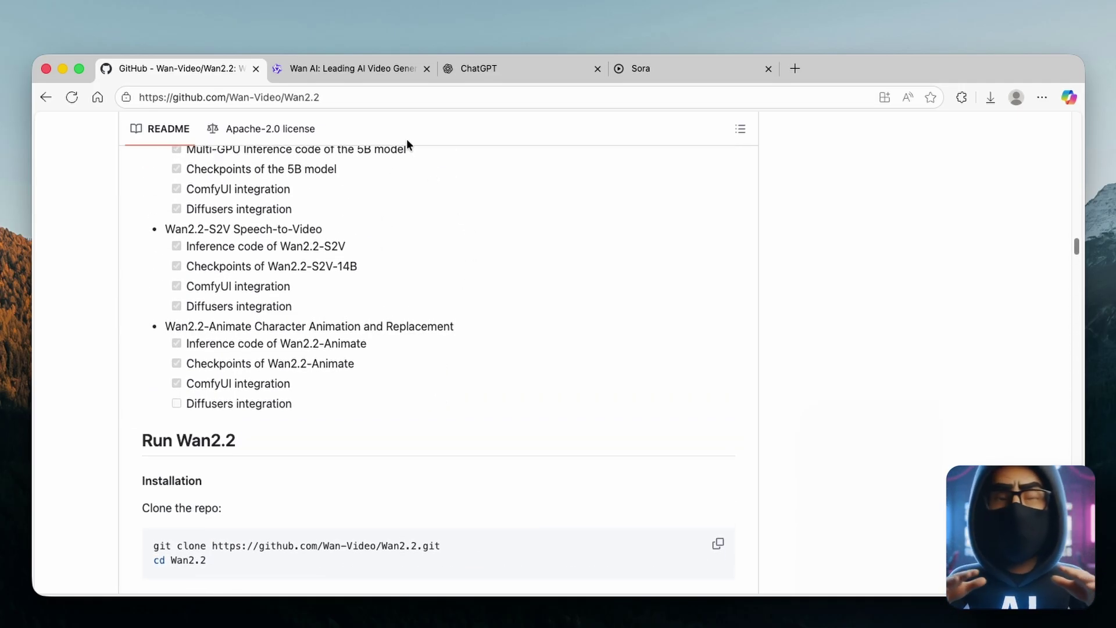
pyautogui.click(346, 69)
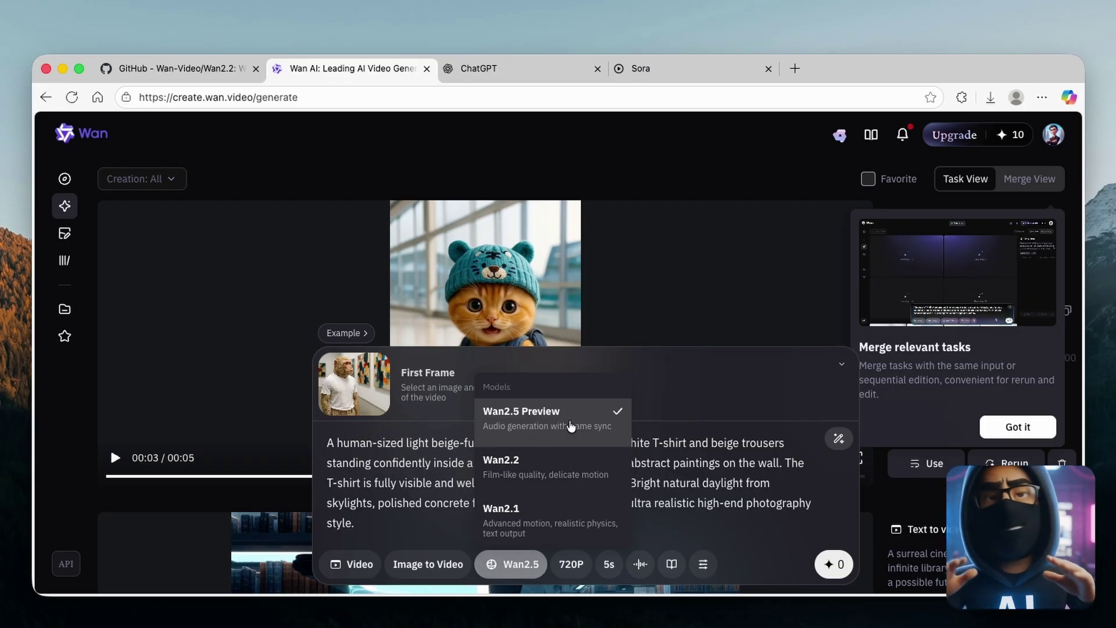
pyautogui.click(573, 428)
# Step: Set the video resolution to 480P and the duration to 5s
pyautogui.click(571, 563)
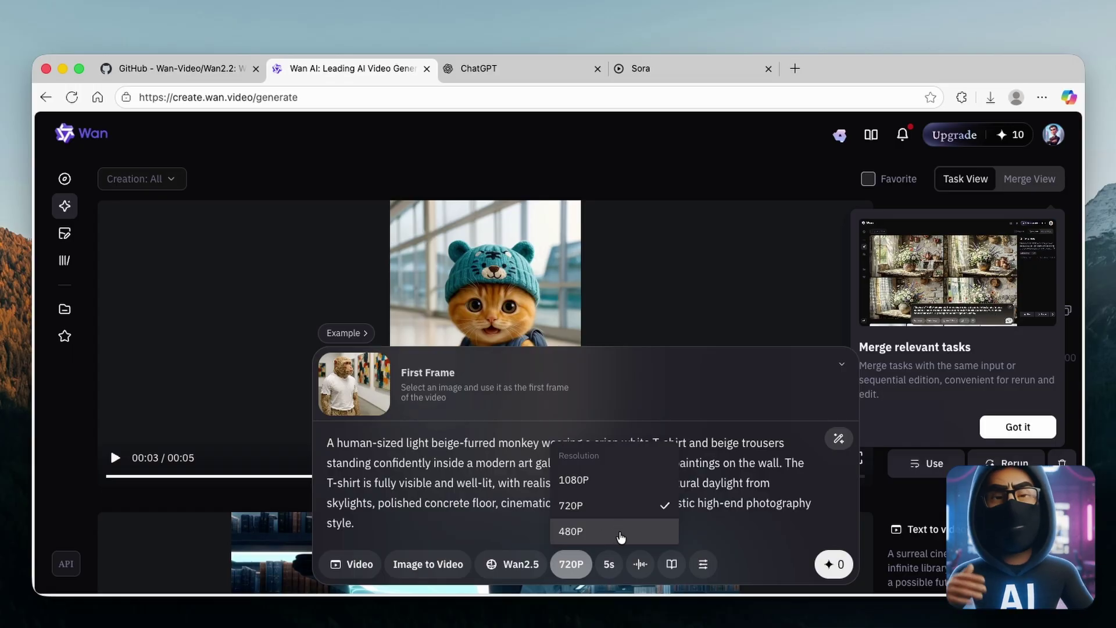
pyautogui.click(615, 534)
pyautogui.click(610, 563)
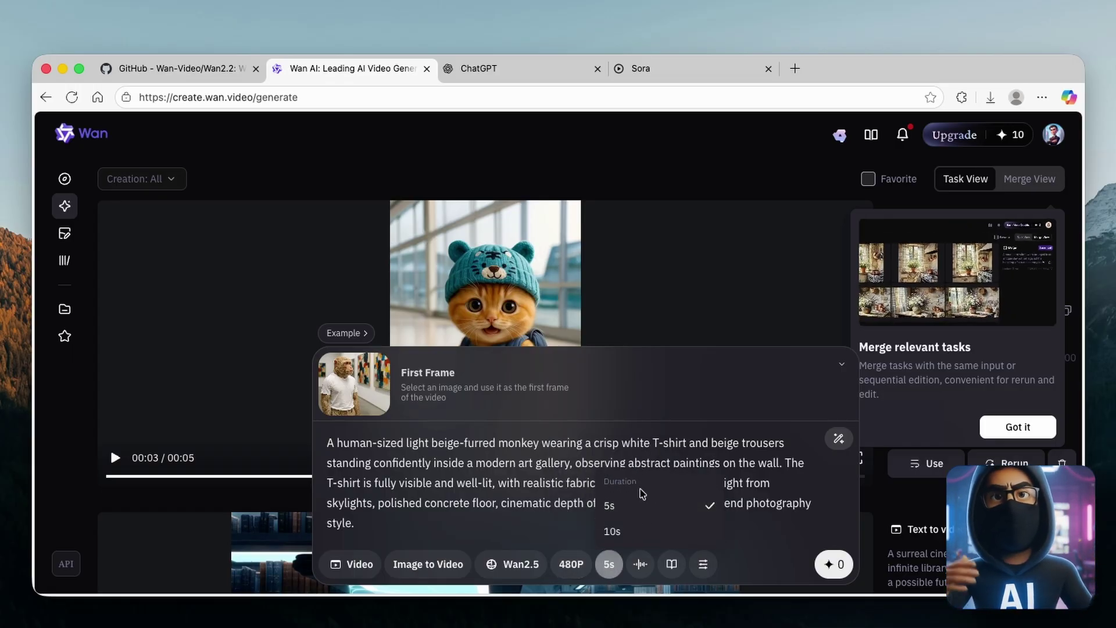
pyautogui.click(618, 509)
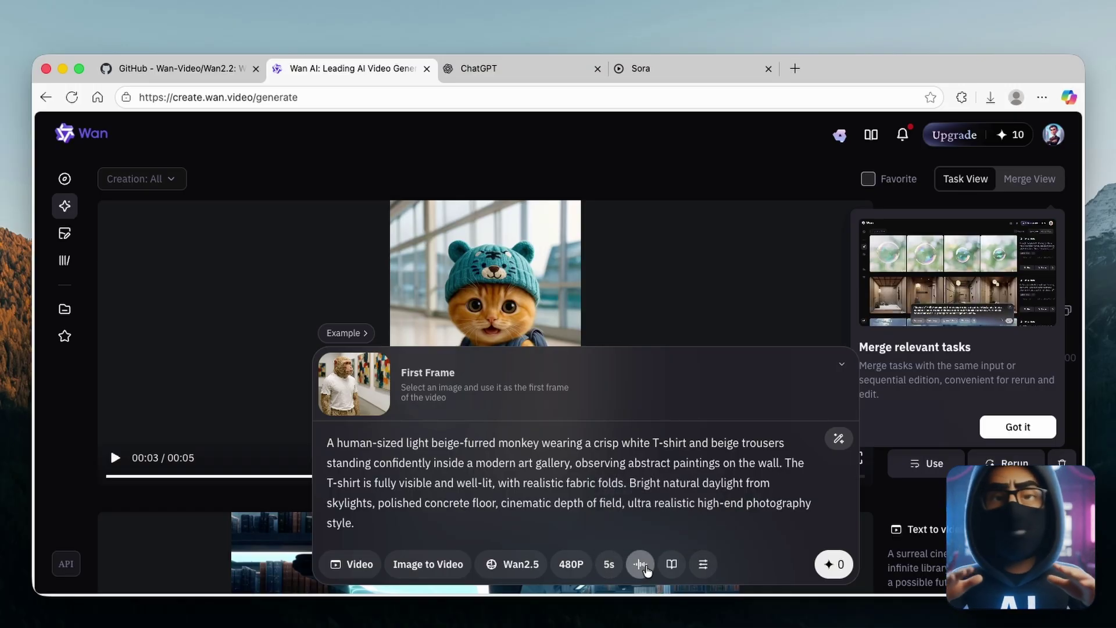
# Step: Check the audio option and view the Spellbook's camera movement presets without applying any
pyautogui.click(642, 571)
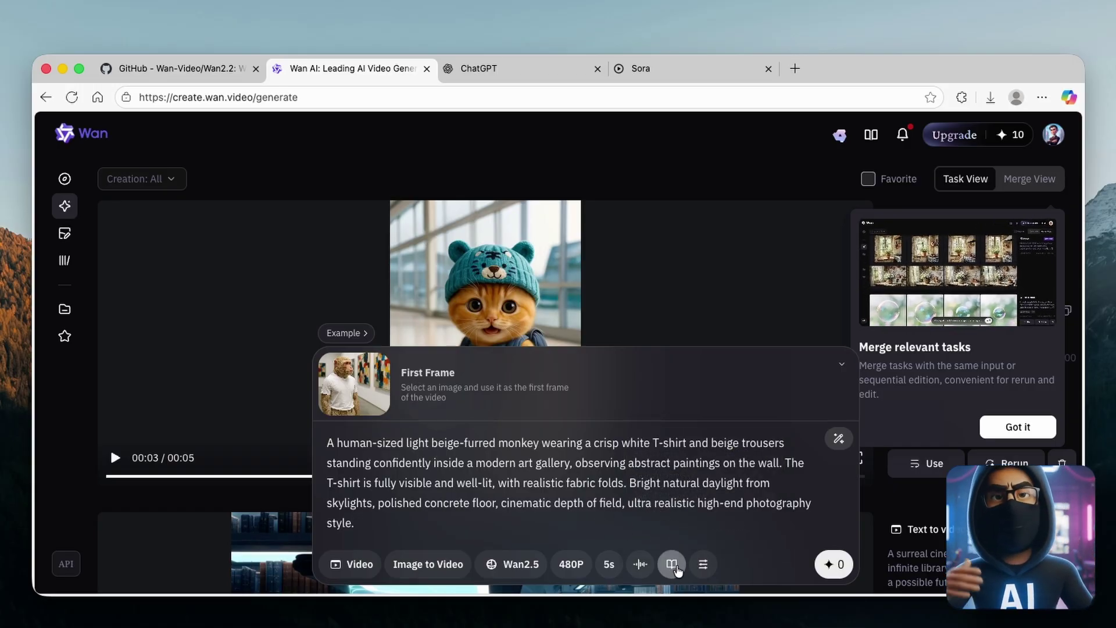
pyautogui.click(675, 566)
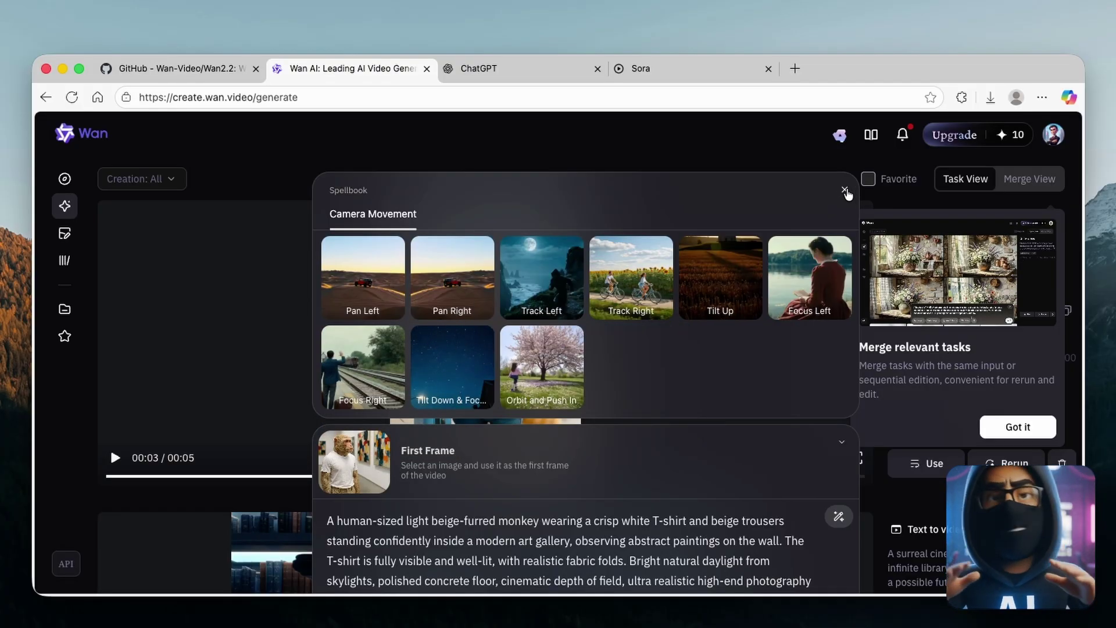
pyautogui.click(845, 191)
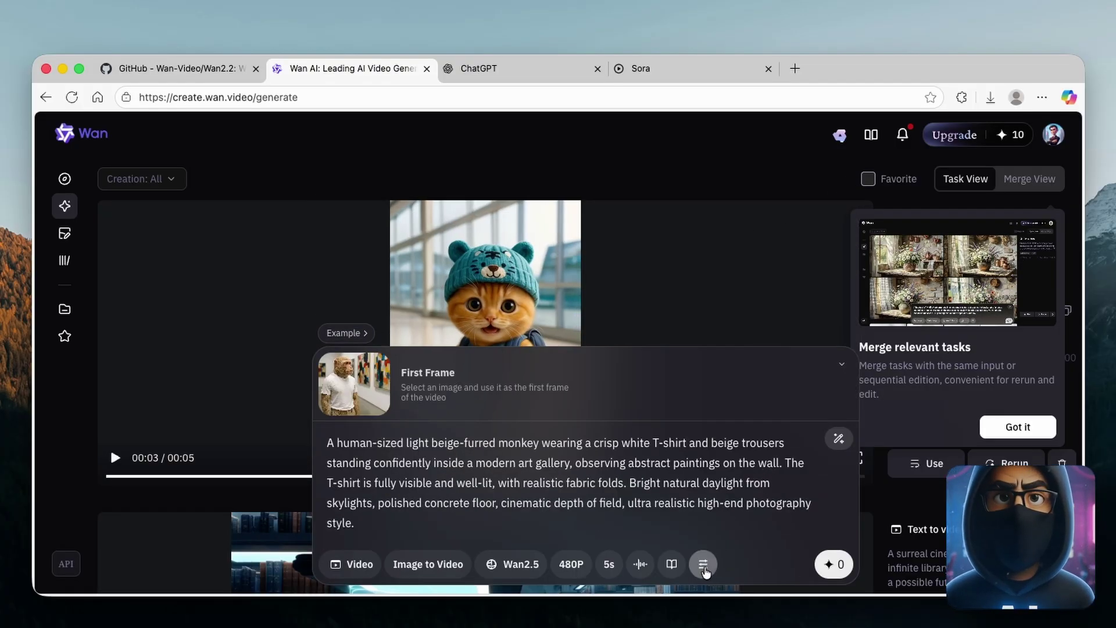
# Step: Enable Generate with Credits in the generation settings and generate the monkey video
pyautogui.moveTo(707, 570)
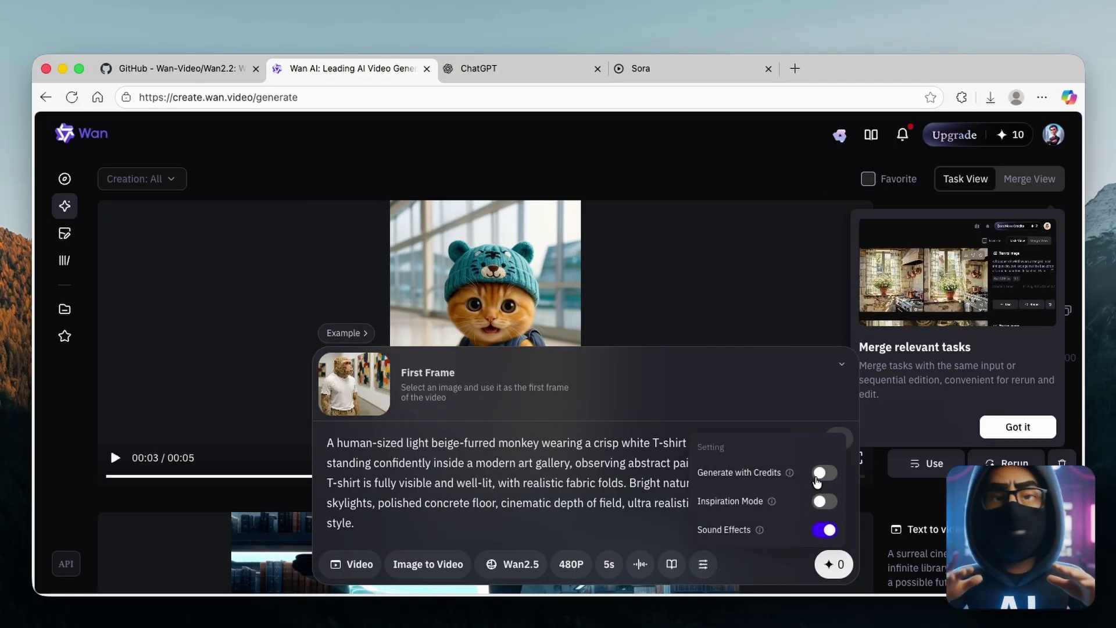
pyautogui.click(826, 473)
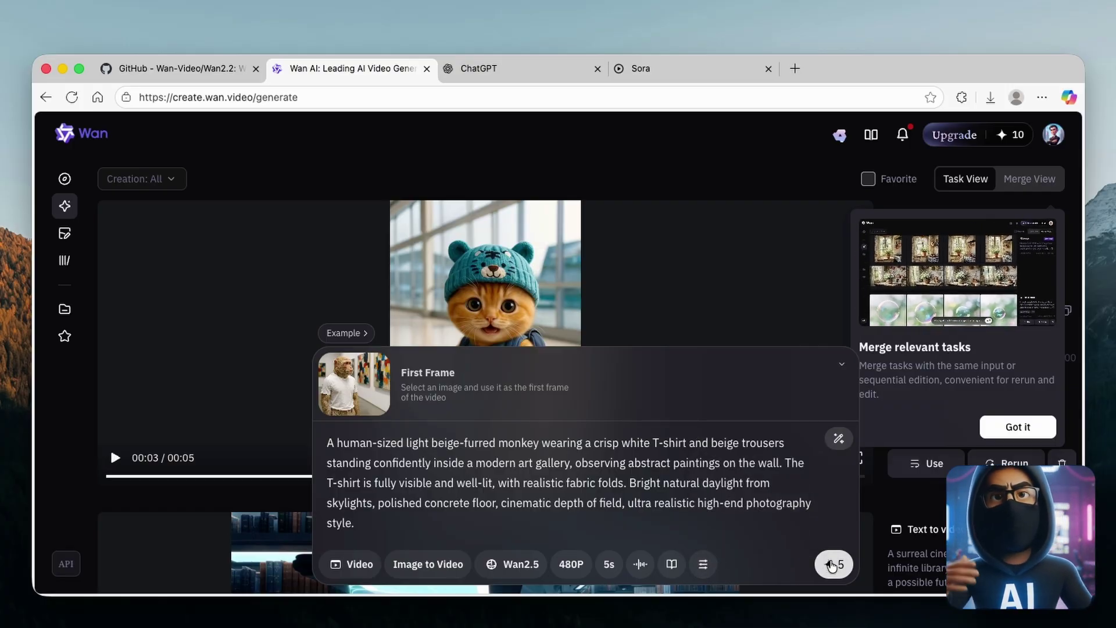
pyautogui.click(835, 567)
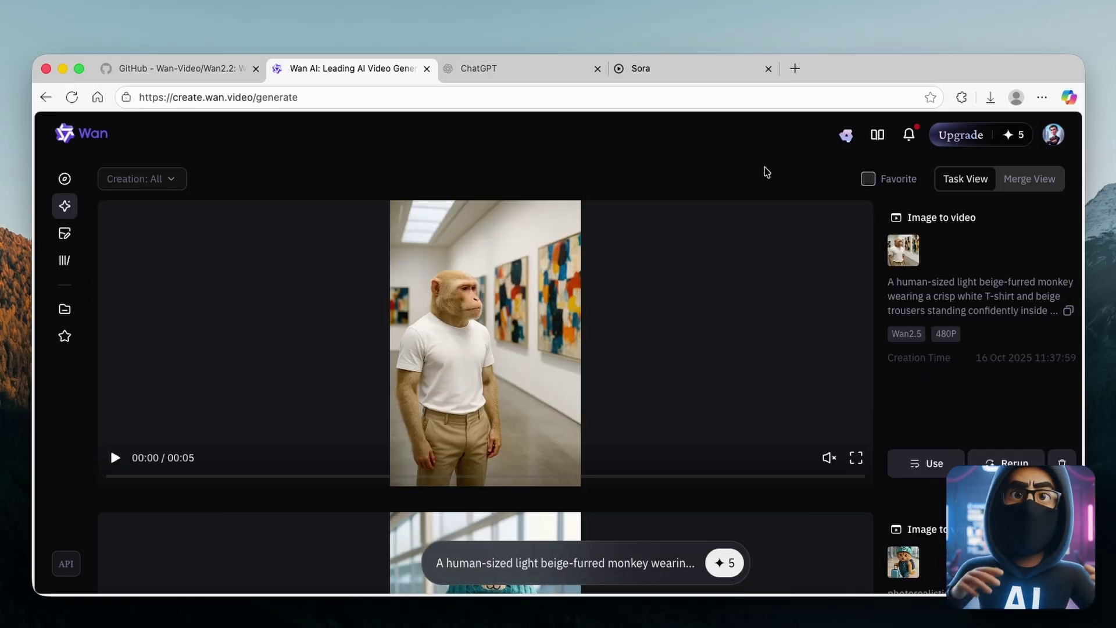
# Step: Play the generated monkey video, view it in full screen, and check its download options
pyautogui.moveTo(563, 305)
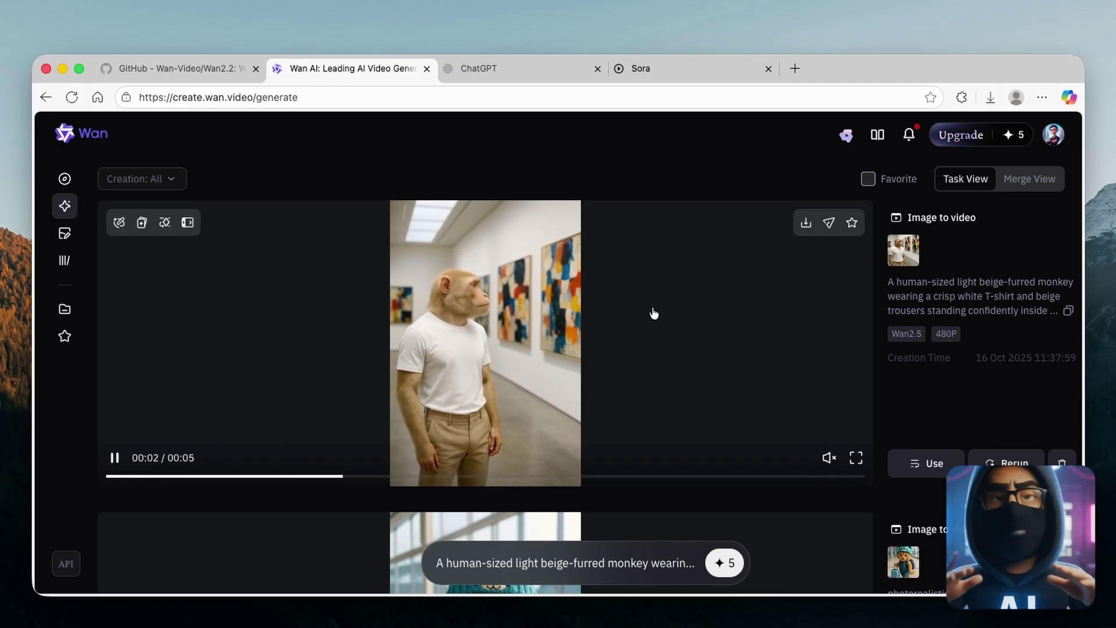
pyautogui.doubleClick(424, 352)
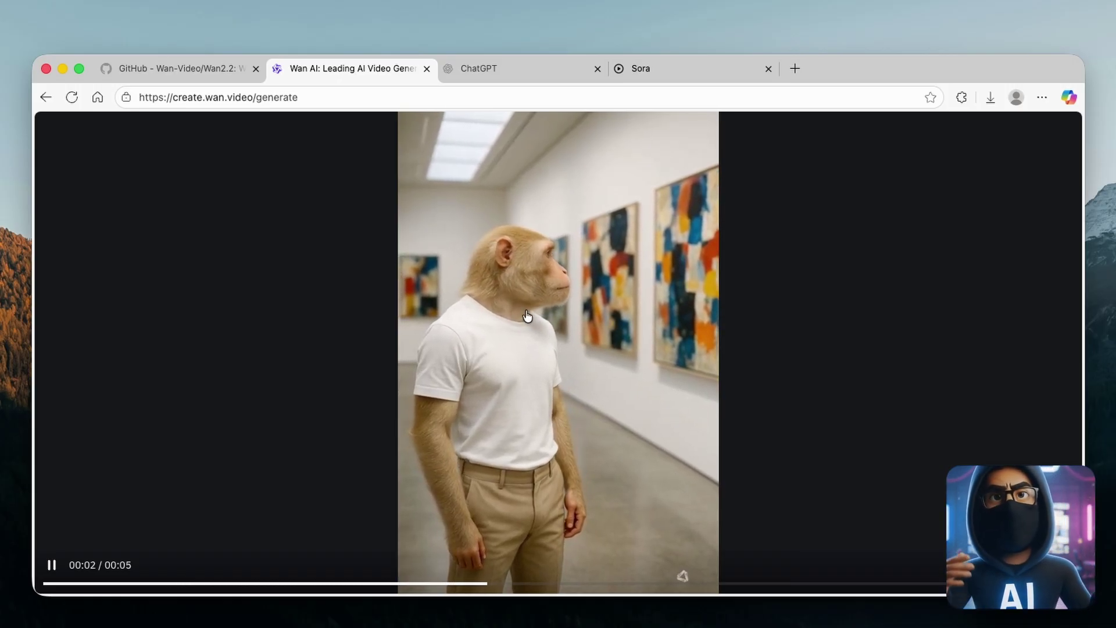
pyautogui.click(669, 576)
pyautogui.moveTo(775, 403)
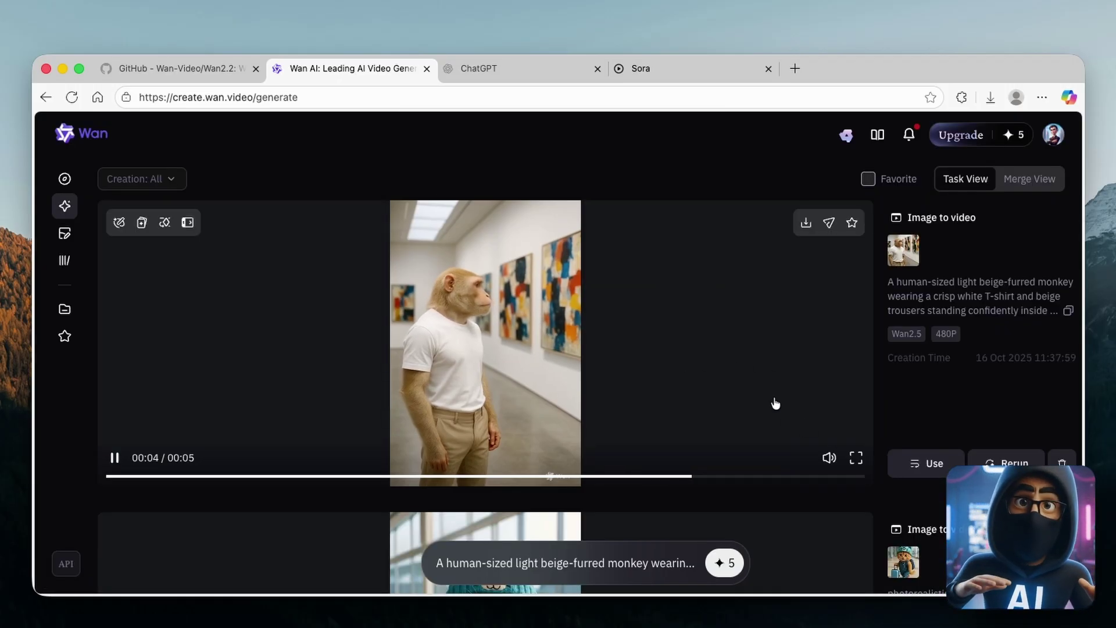
pyautogui.click(805, 224)
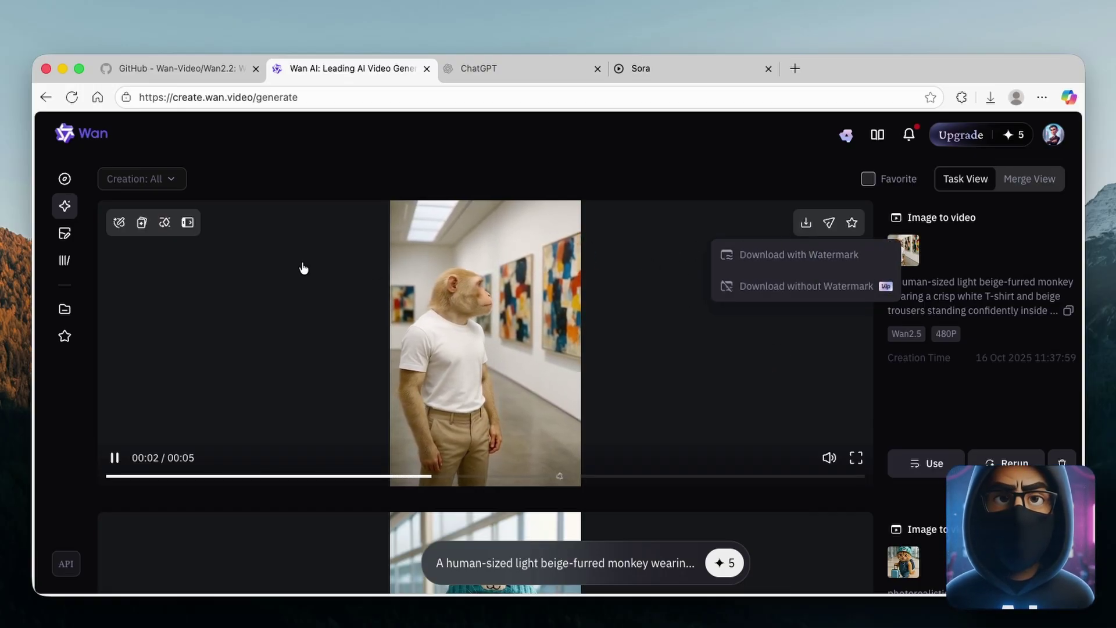
# Step: Return to the Generate page through Explore and switch the video function to Text to Video
pyautogui.click(88, 138)
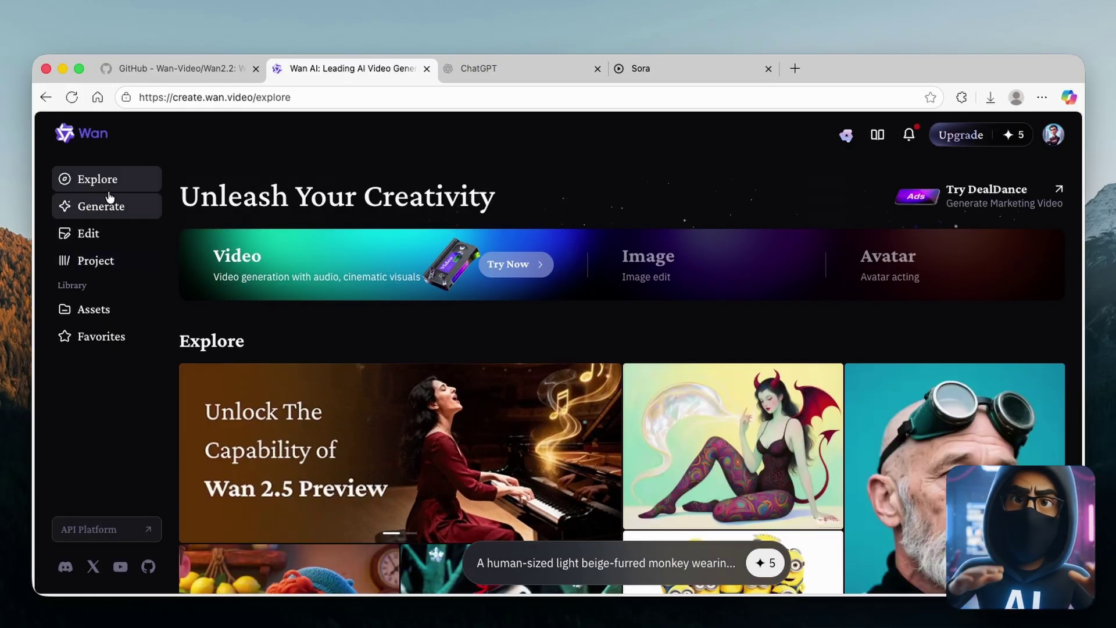
pyautogui.click(111, 206)
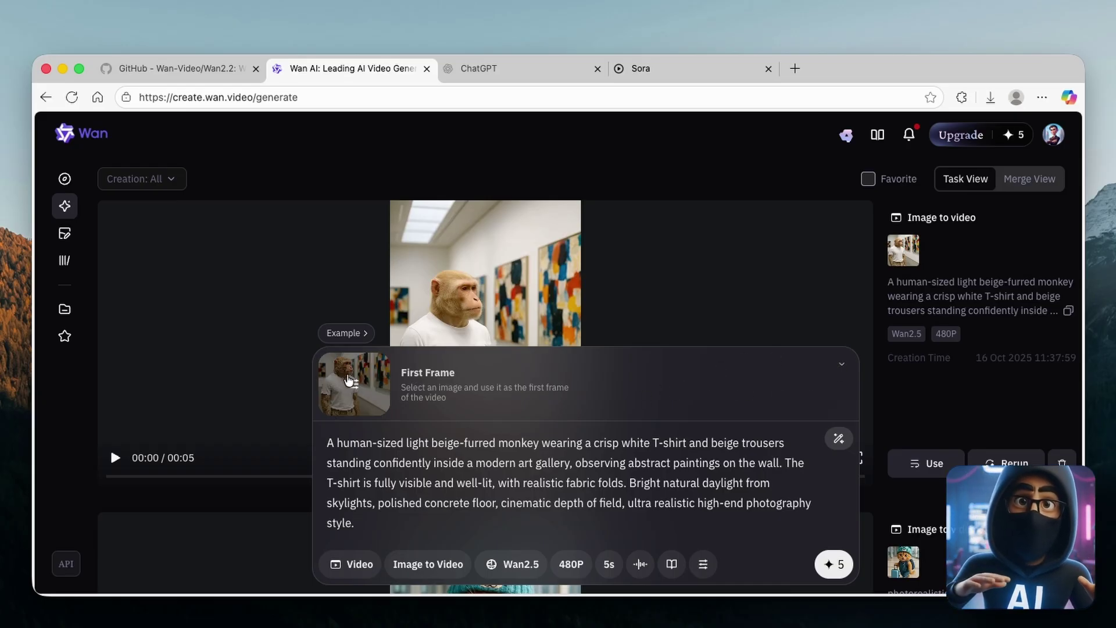
pyautogui.click(410, 565)
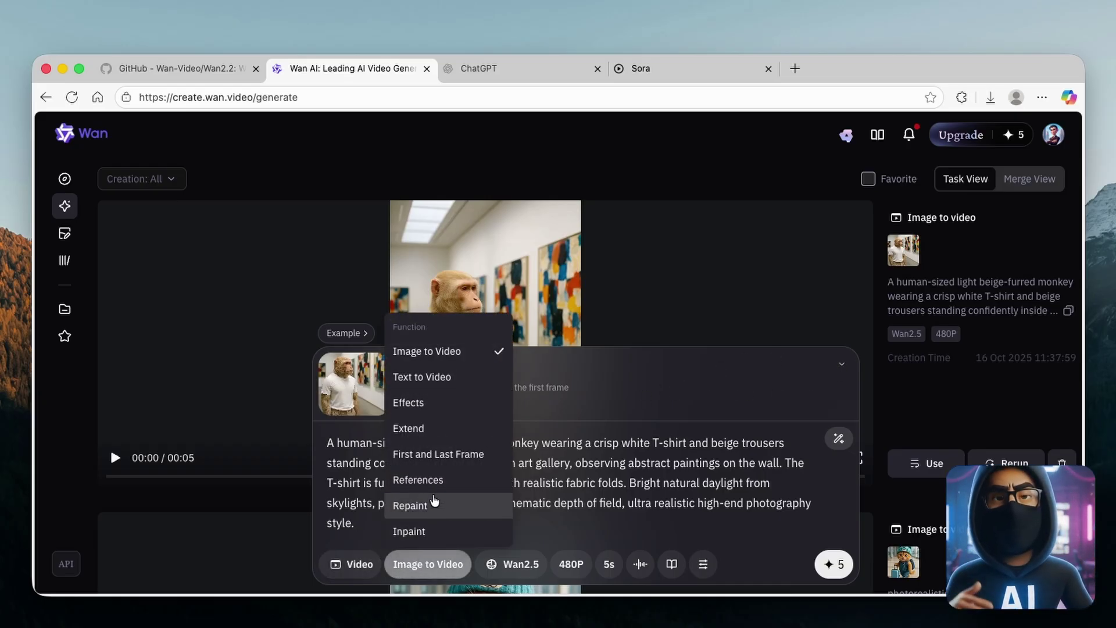
pyautogui.click(458, 378)
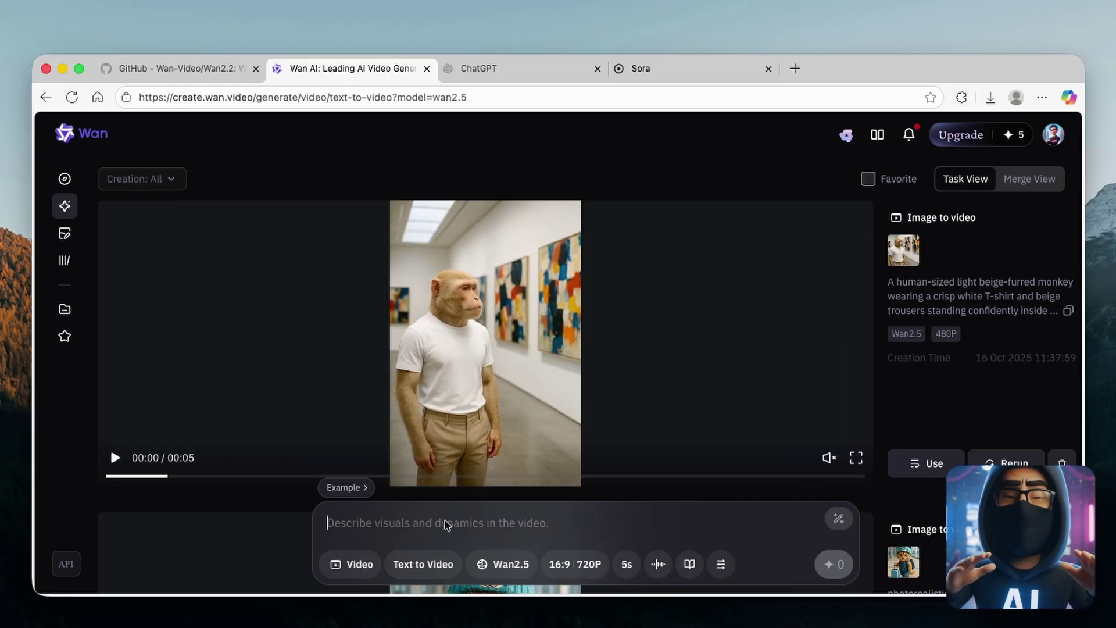
# Step: Go back to the Explore gallery and copy the prompt from the video of the young woman standing in the rain
pyautogui.rightClick(104, 135)
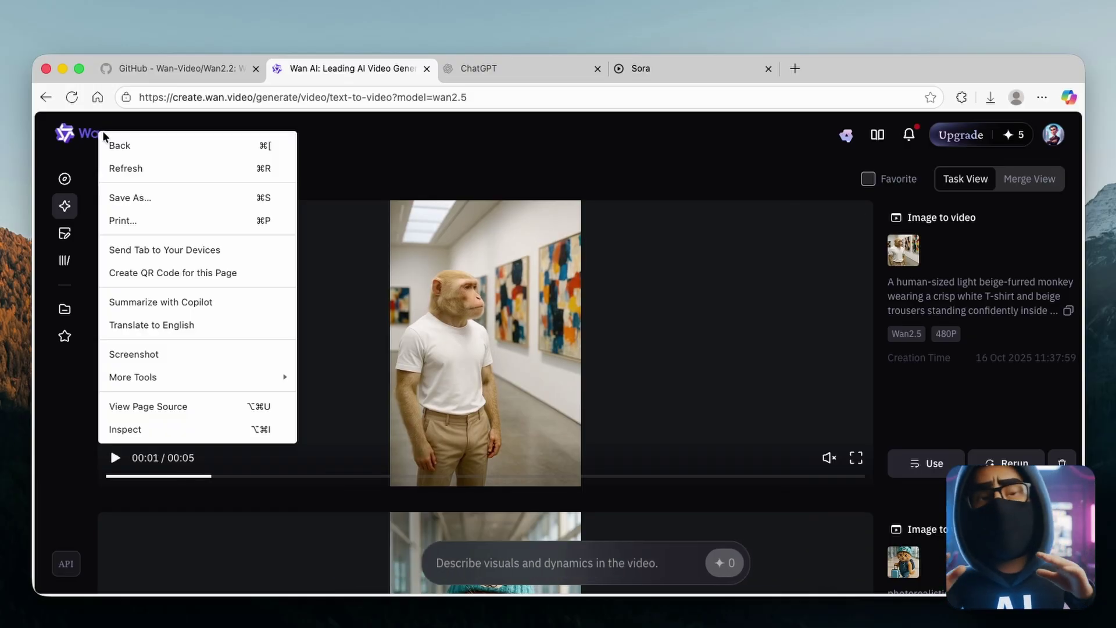
pyautogui.click(112, 145)
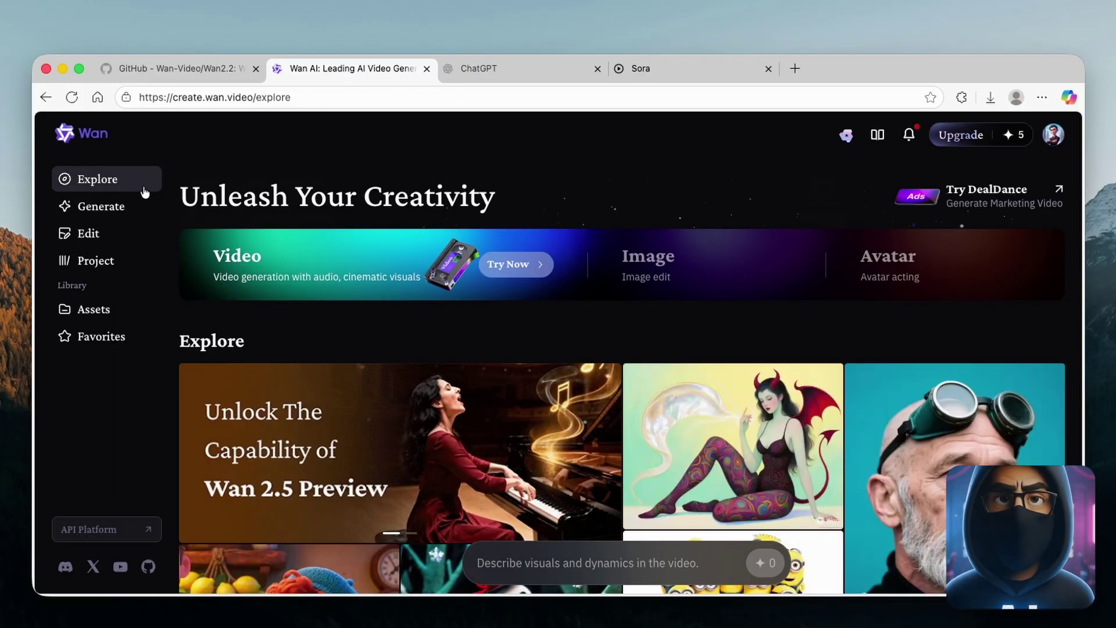
pyautogui.scroll(-6, 511, 317)
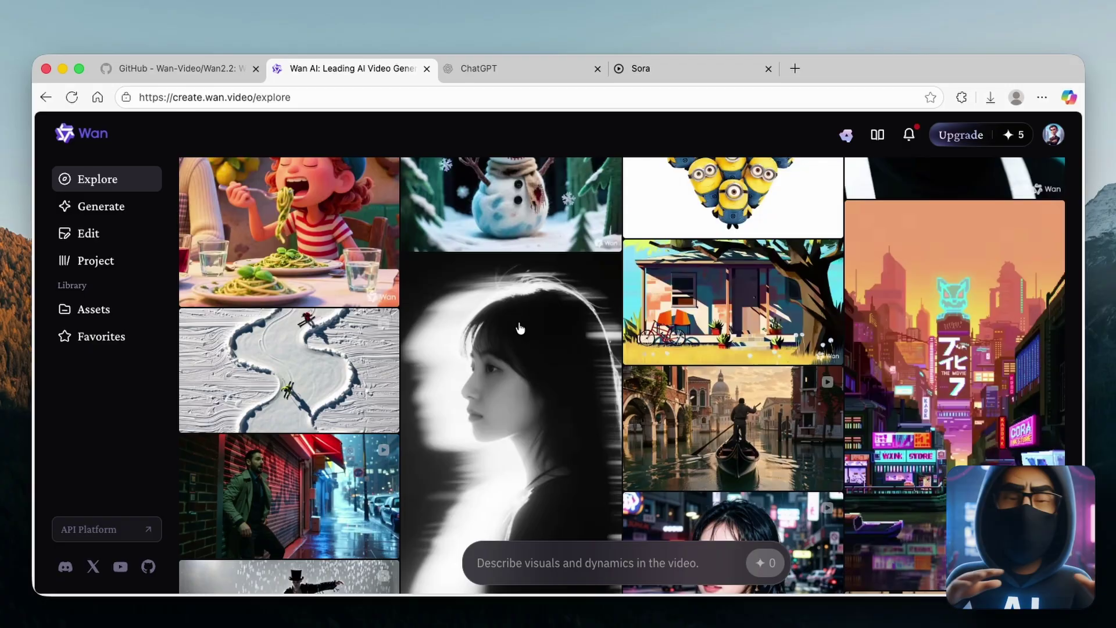
pyautogui.scroll(-6, 520, 328)
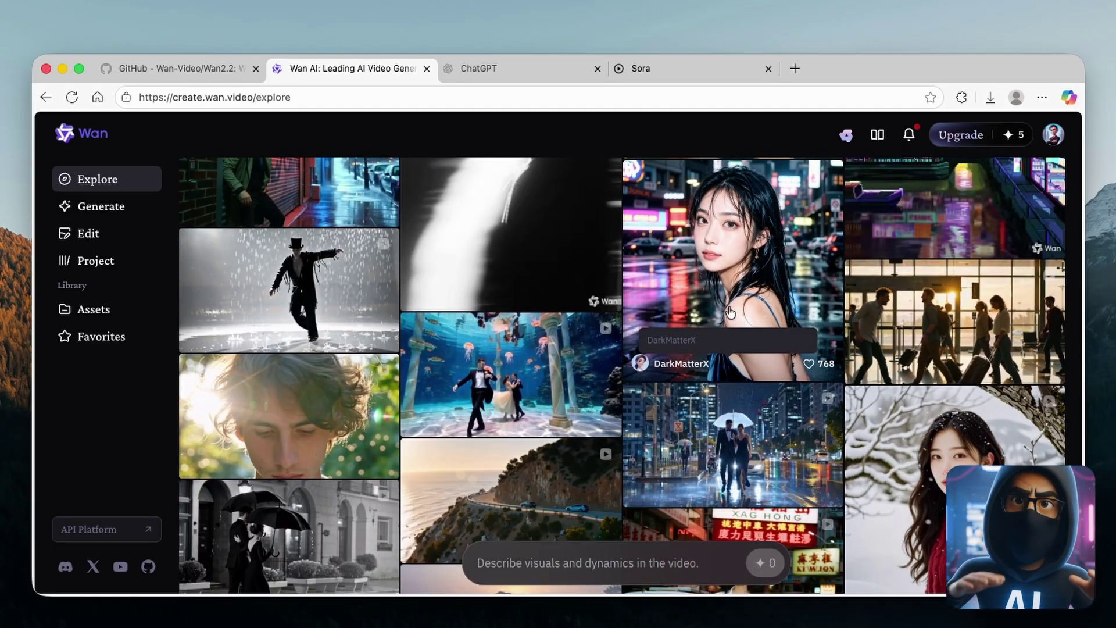
pyautogui.scroll(-4, 730, 312)
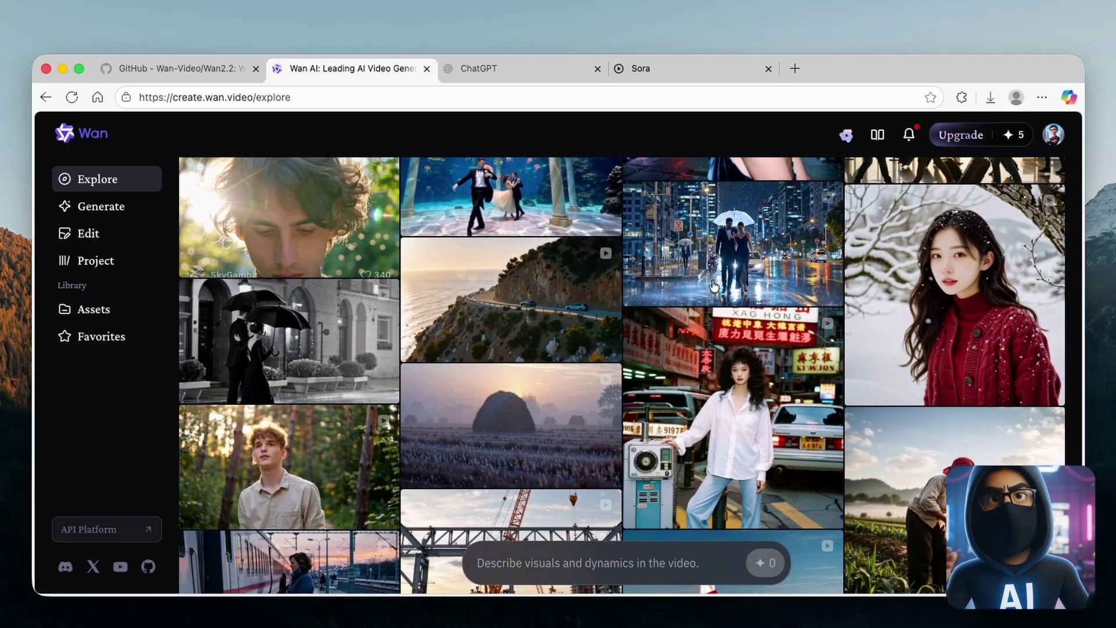
pyautogui.scroll(5, 714, 284)
pyautogui.click(668, 355)
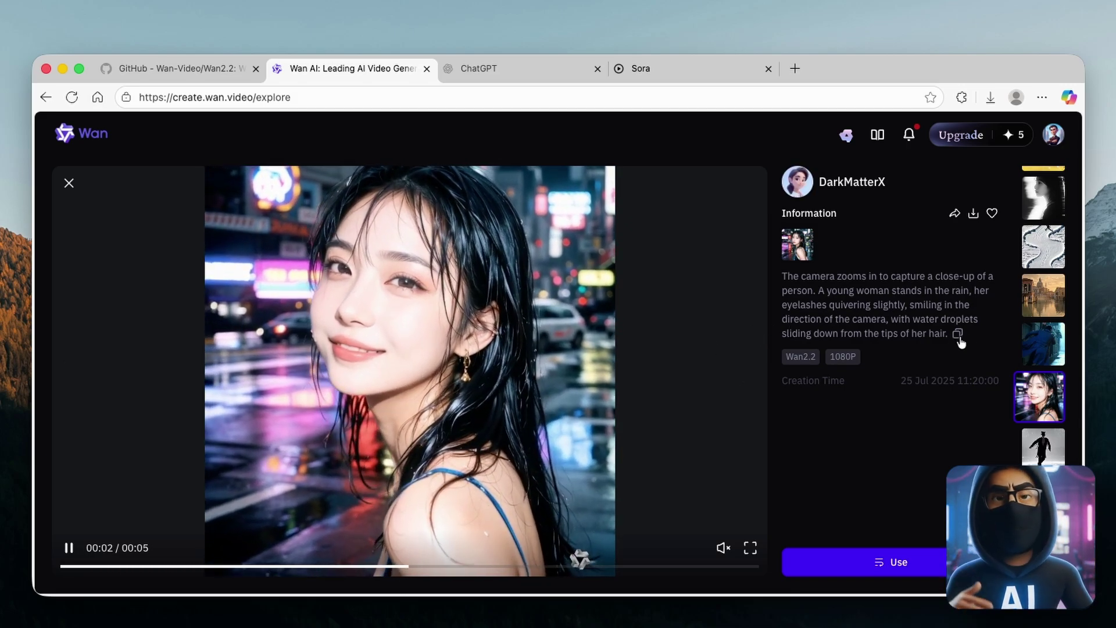
pyautogui.click(957, 334)
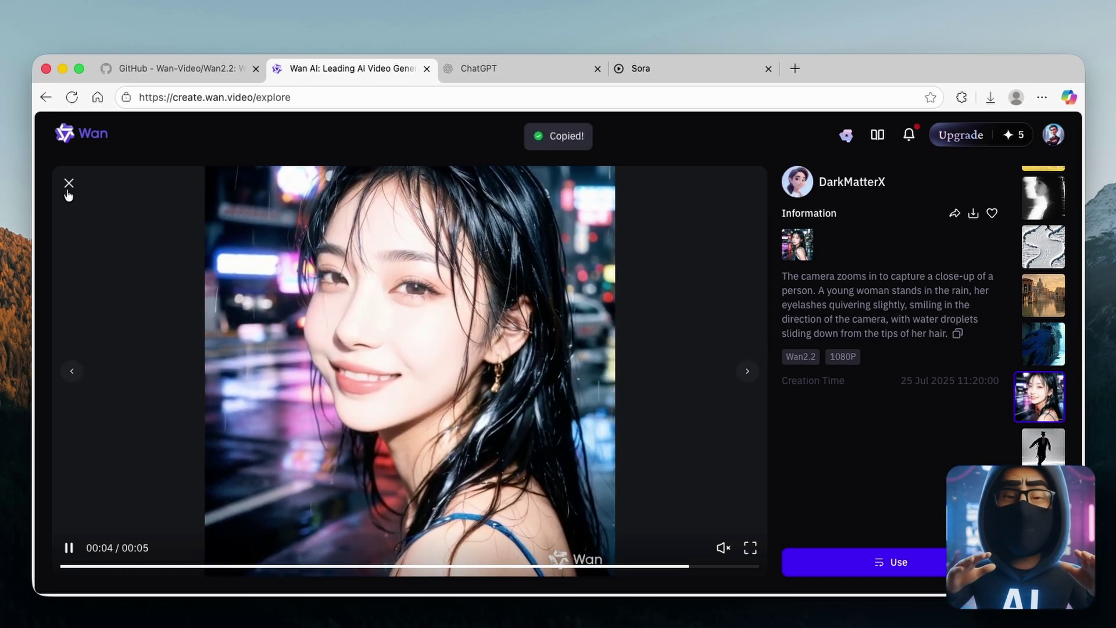
pyautogui.click(68, 192)
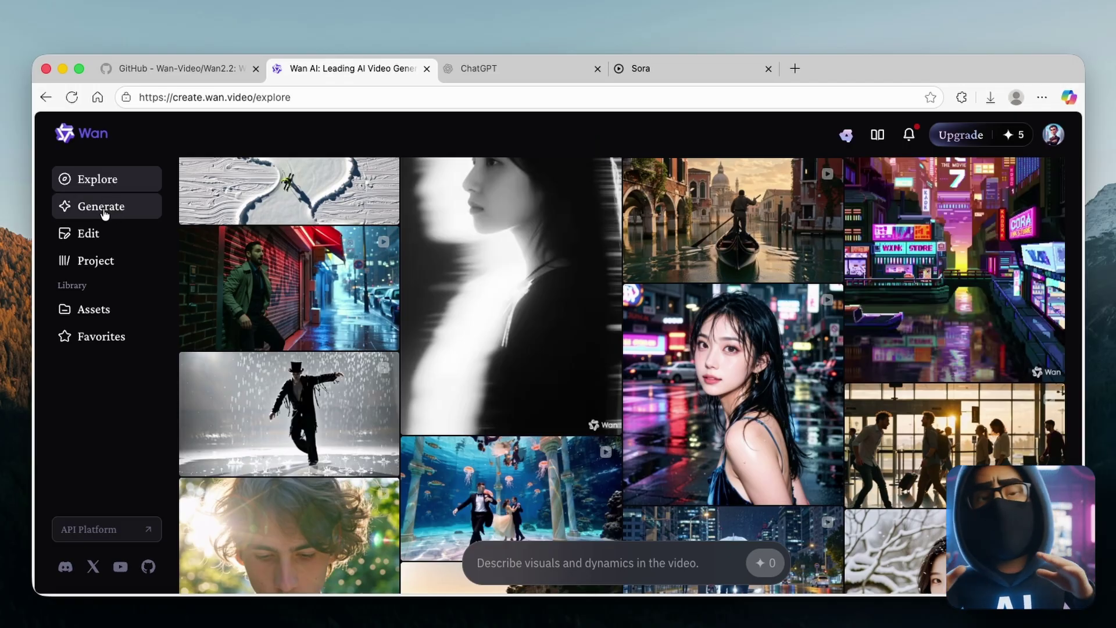
# Step: Paste the copied rain prompt into the text-to-video prompt on the Generate page and check the available models
pyautogui.click(105, 213)
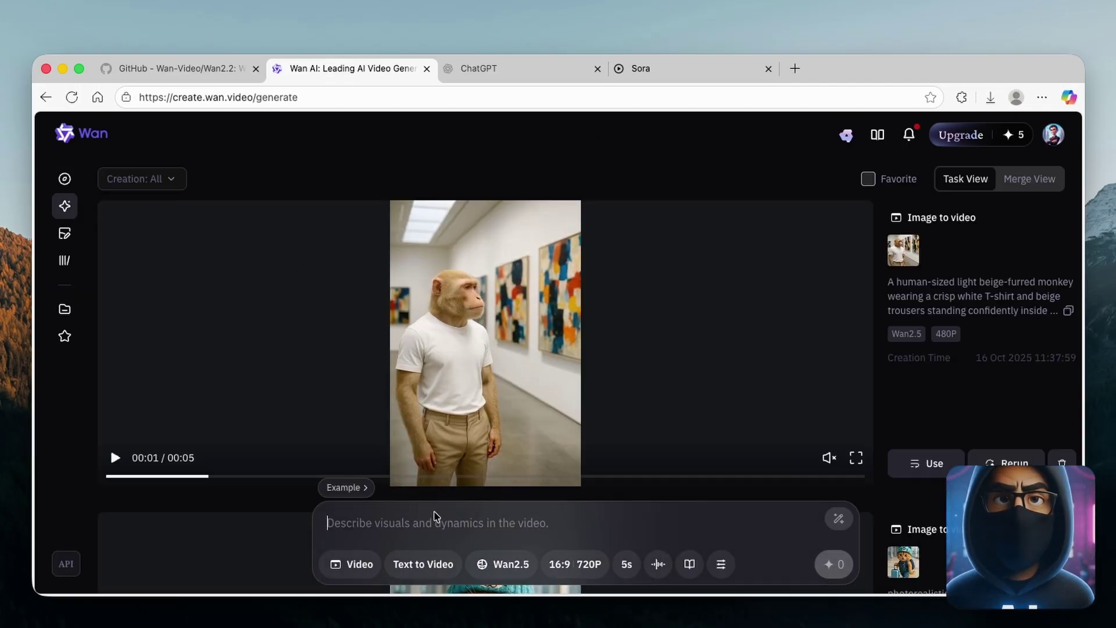
pyautogui.press('super+v')
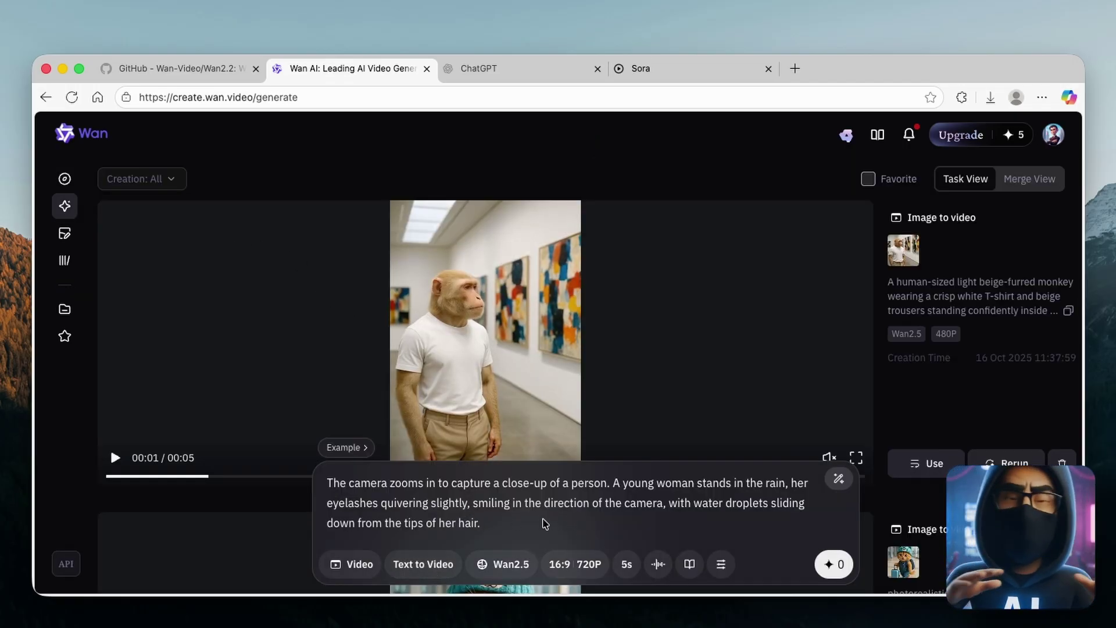
pyautogui.click(503, 564)
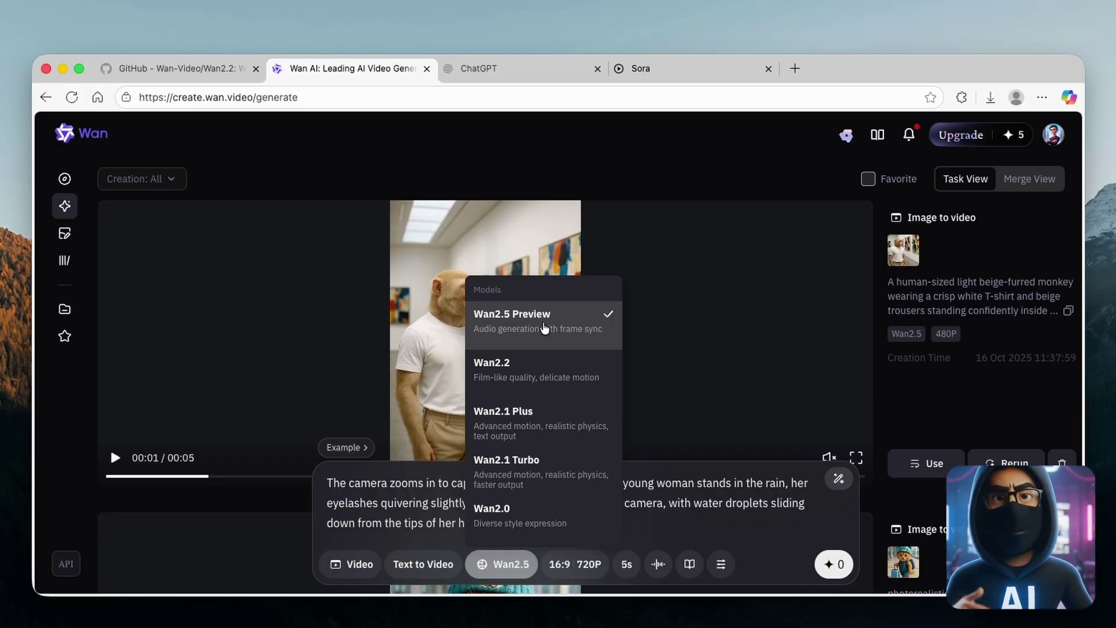
pyautogui.click(731, 525)
# Step: Set the aspect ratio to 9:16 and add the second Sound Inspiration suggestion to the prompt
pyautogui.click(580, 567)
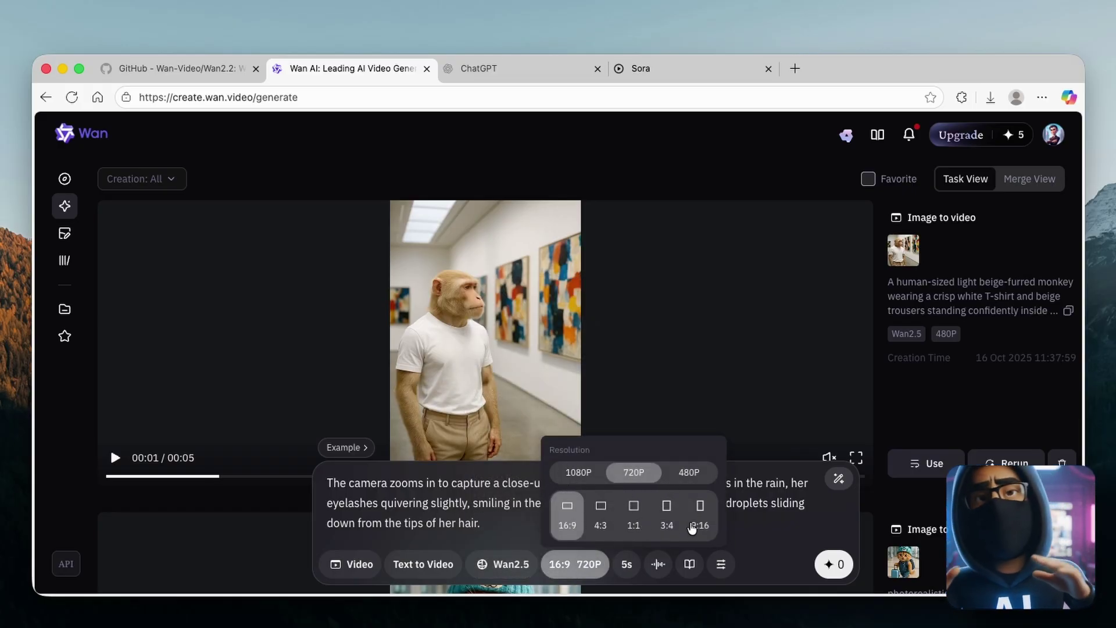
pyautogui.click(695, 521)
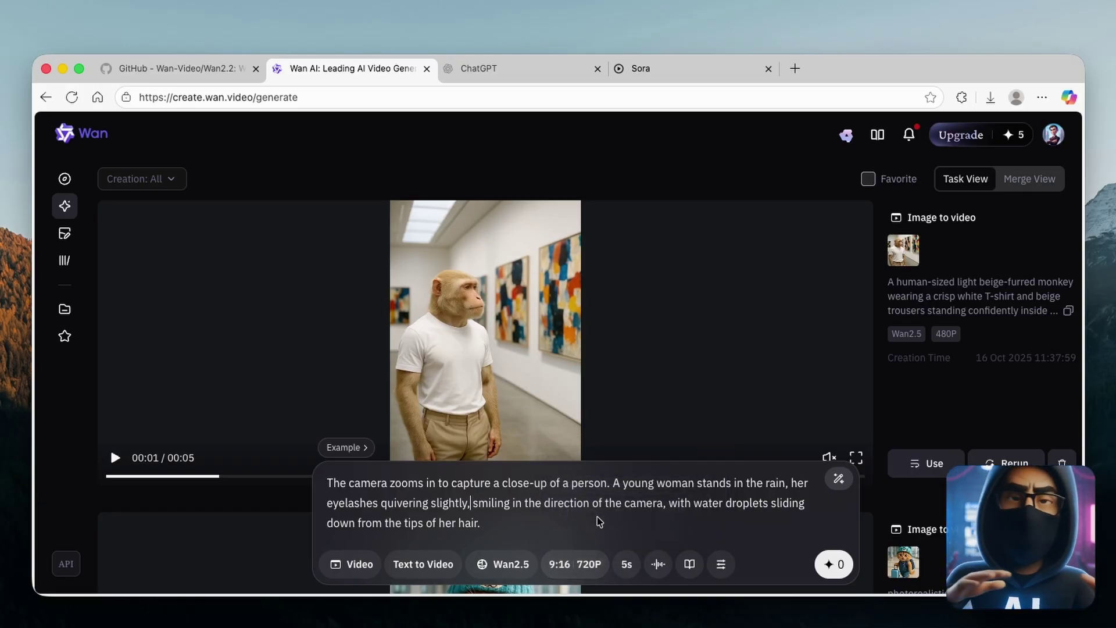
pyautogui.click(659, 565)
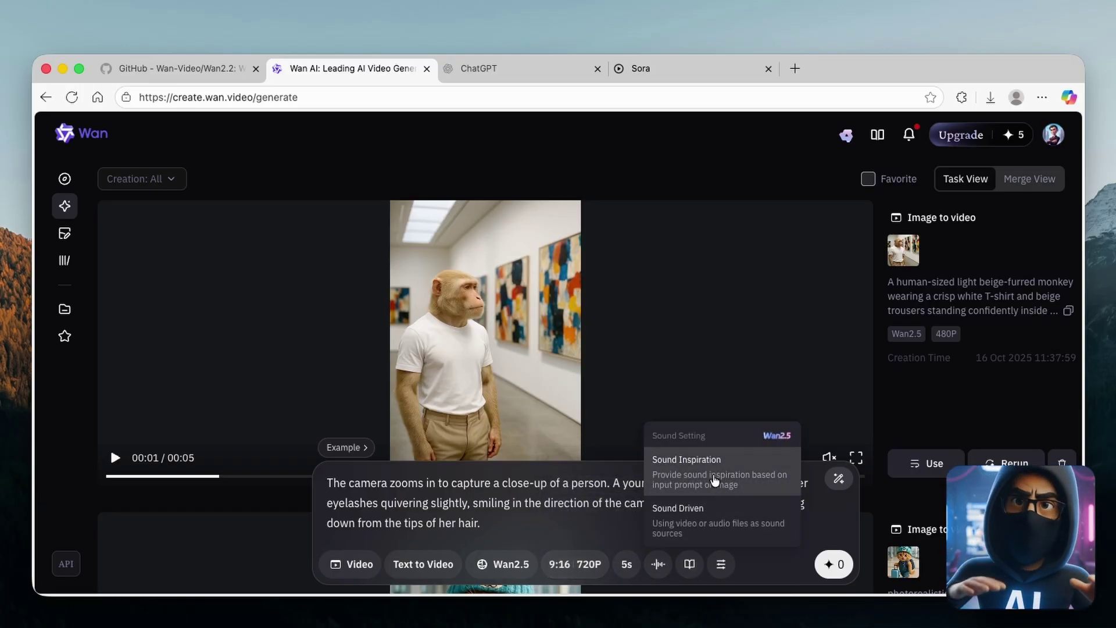
pyautogui.click(710, 476)
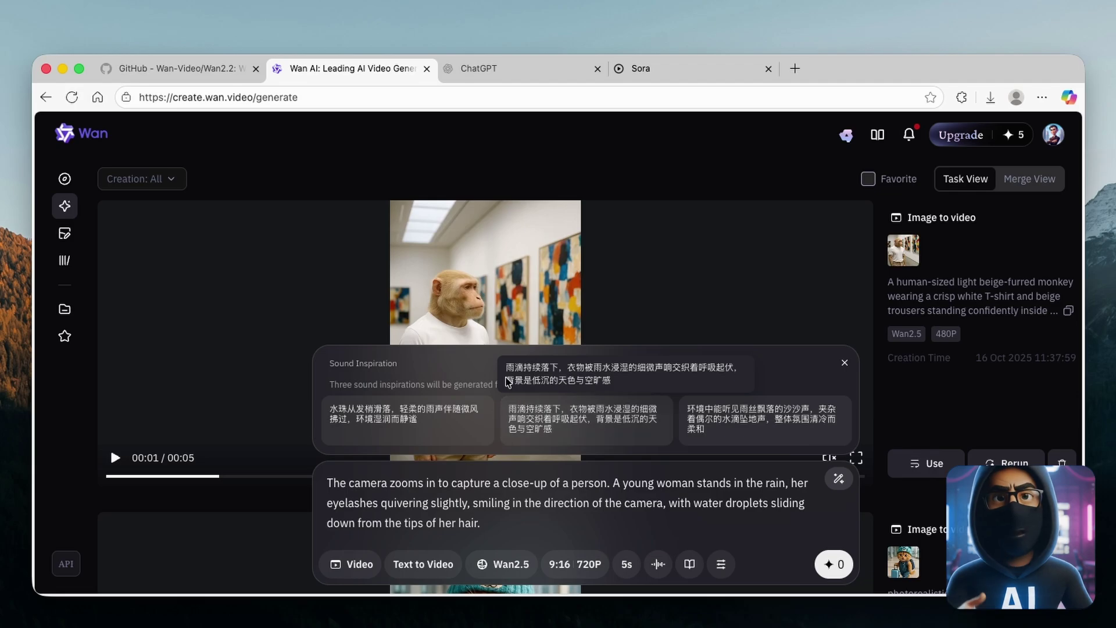
pyautogui.click(570, 424)
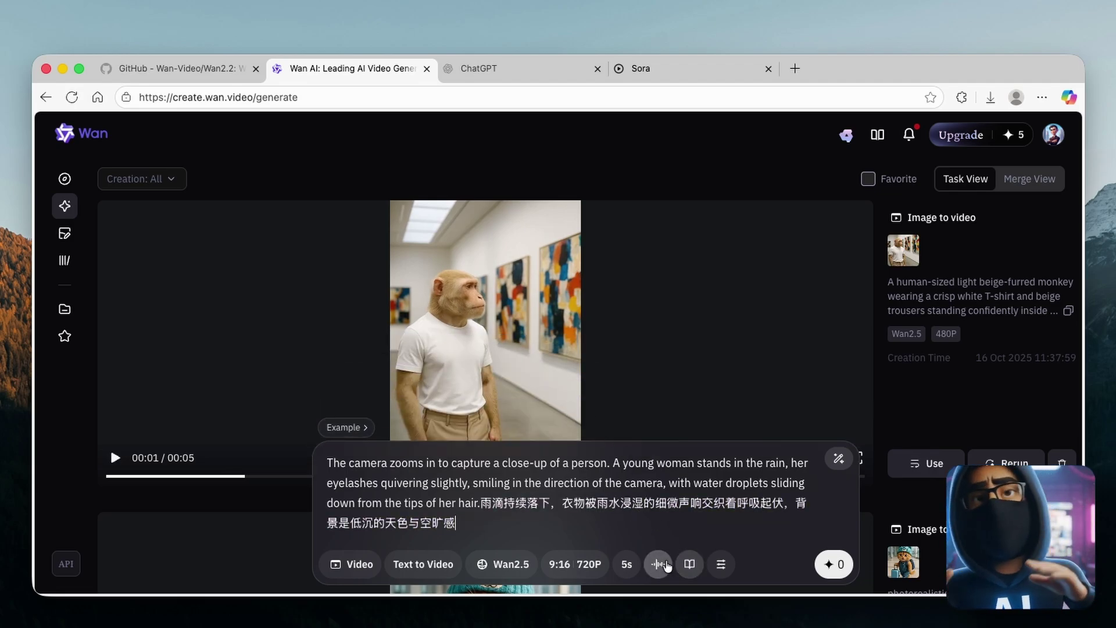
# Step: Set the video duration to 10s and open the generation settings
pyautogui.click(626, 564)
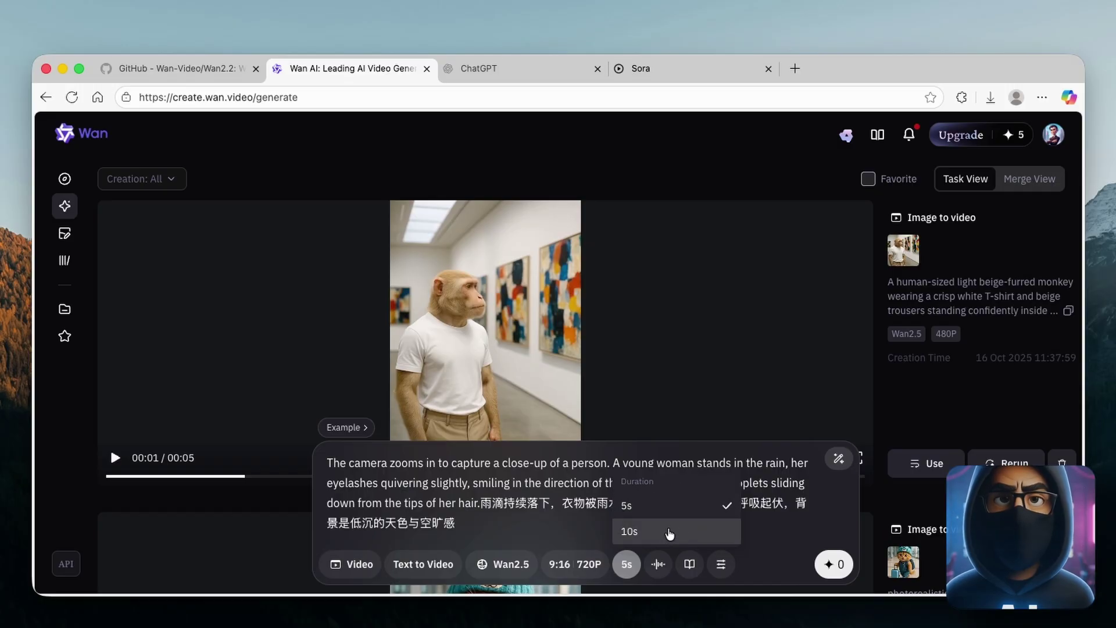
pyautogui.click(630, 531)
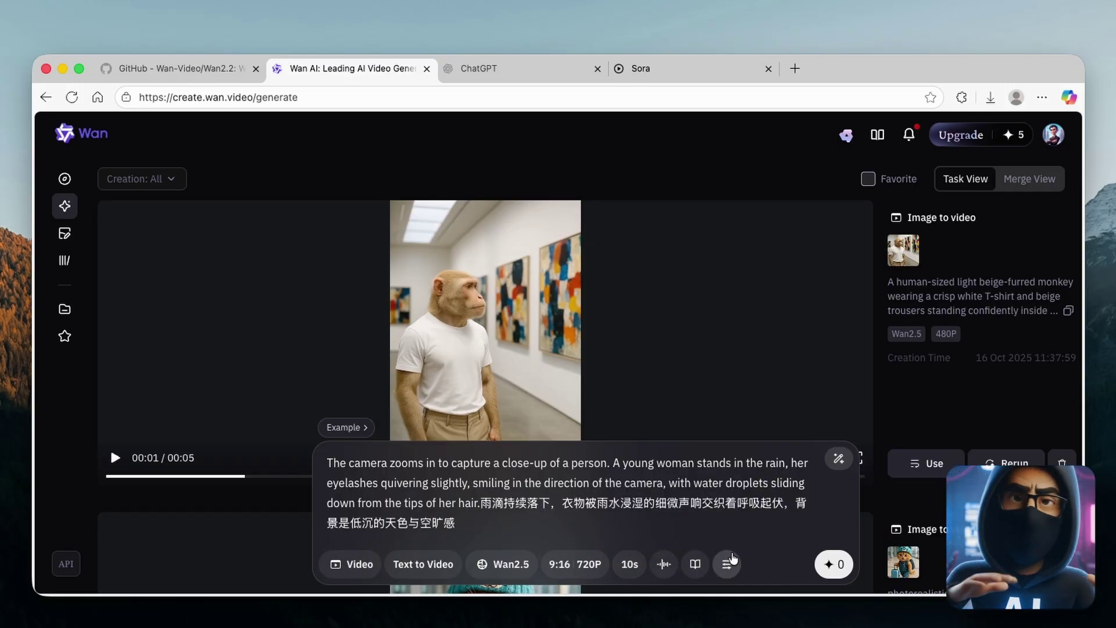
pyautogui.click(726, 564)
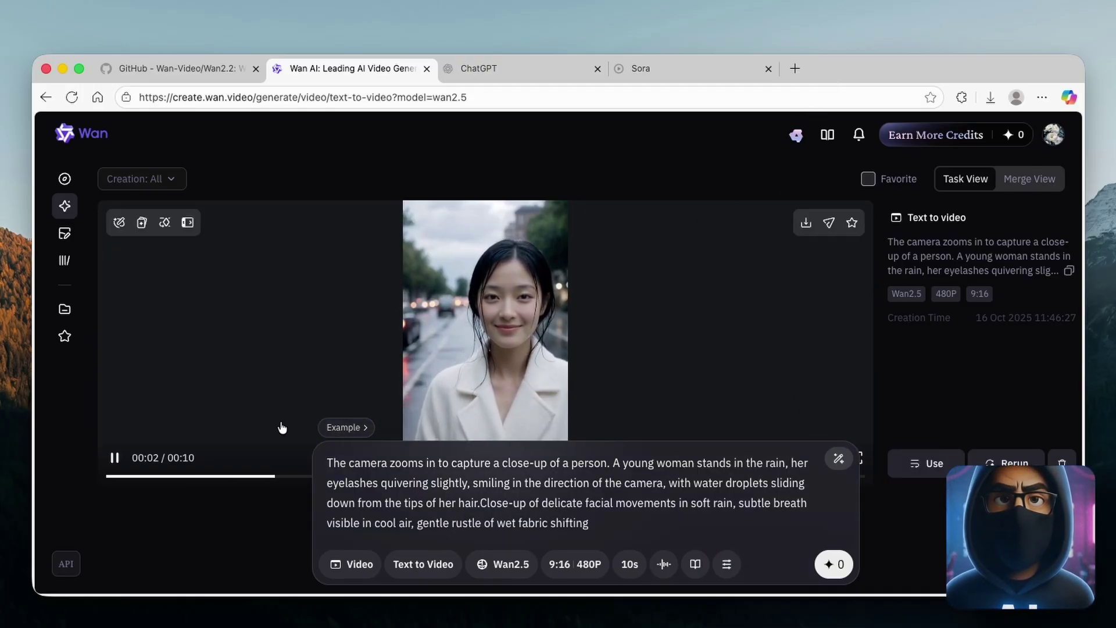
# Step: Play the generated video of the young woman in full screen, return to the normal view and pause playback
pyautogui.scroll(-2, 268, 522)
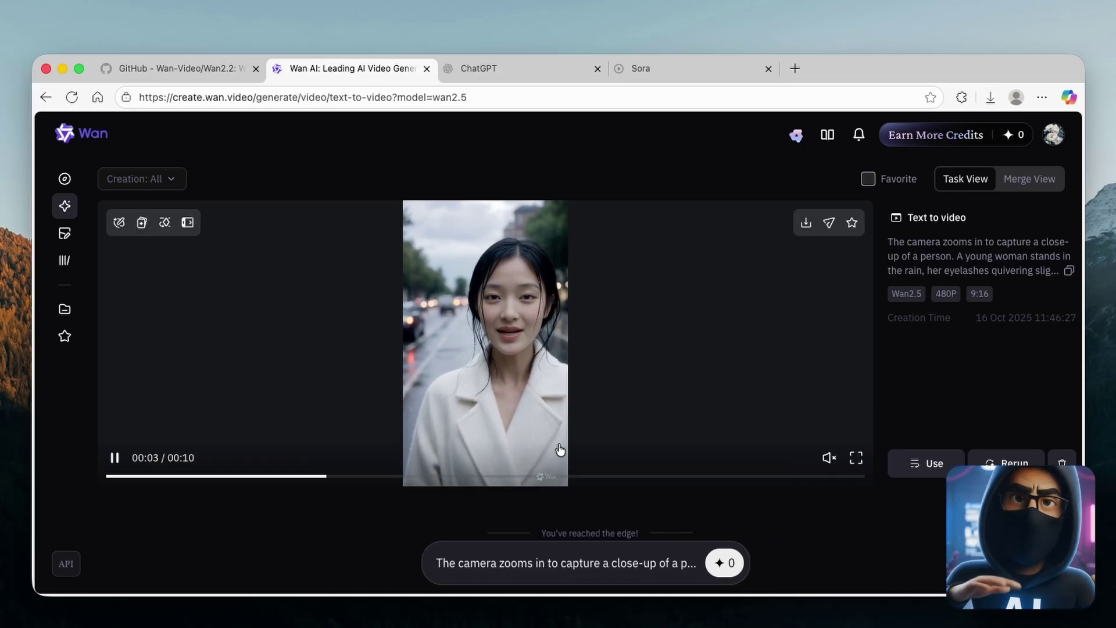
pyautogui.click(856, 458)
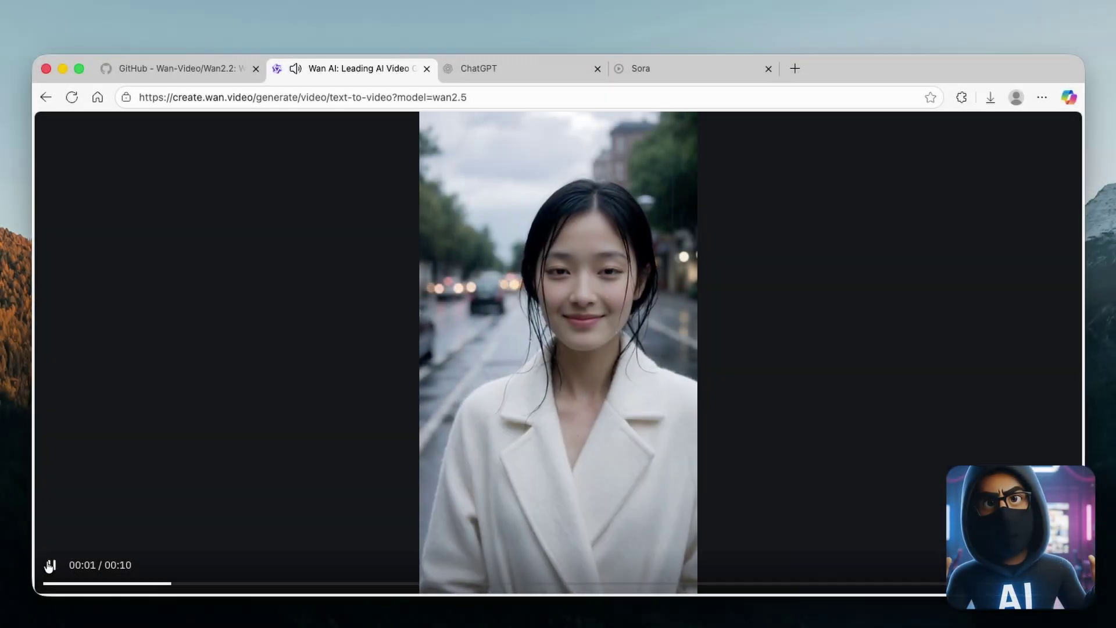
pyautogui.click(335, 464)
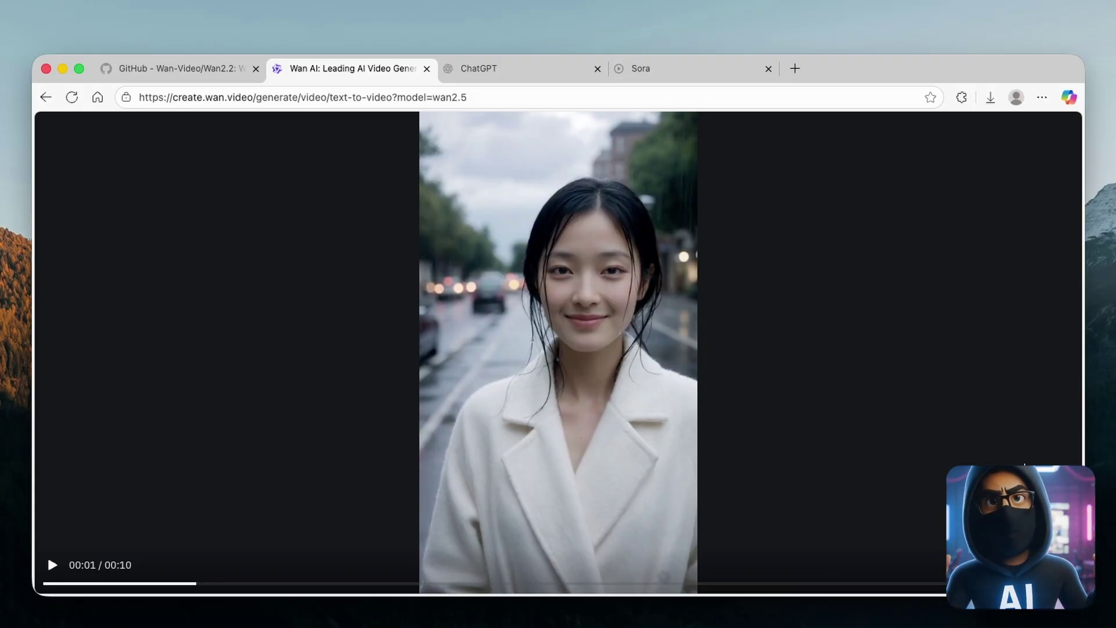
pyautogui.press('Escape')
pyautogui.click(491, 406)
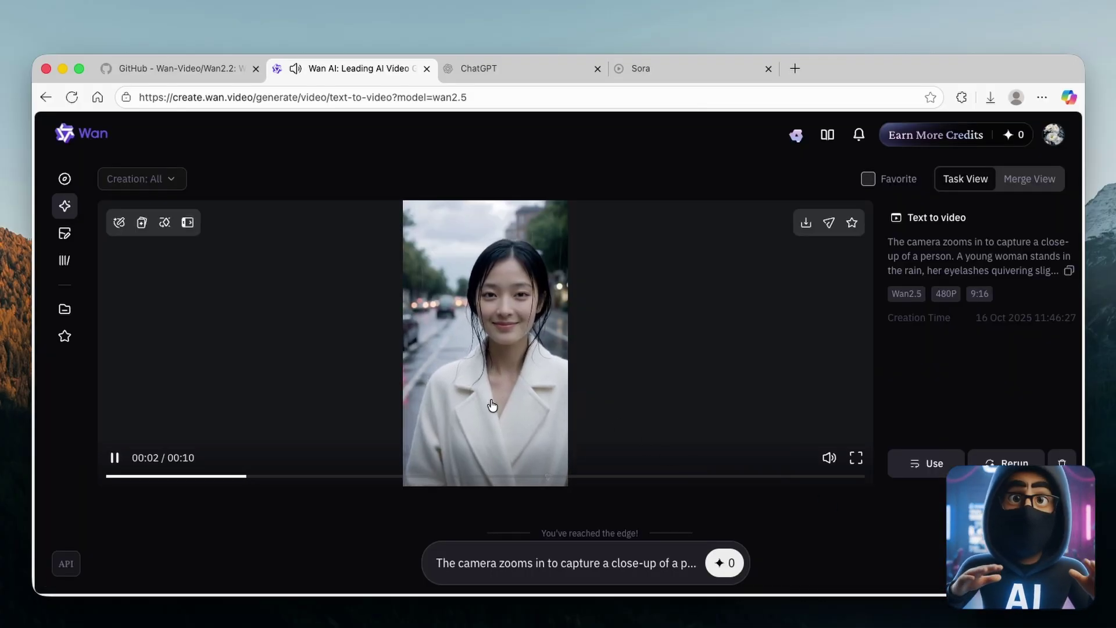
pyautogui.click(134, 457)
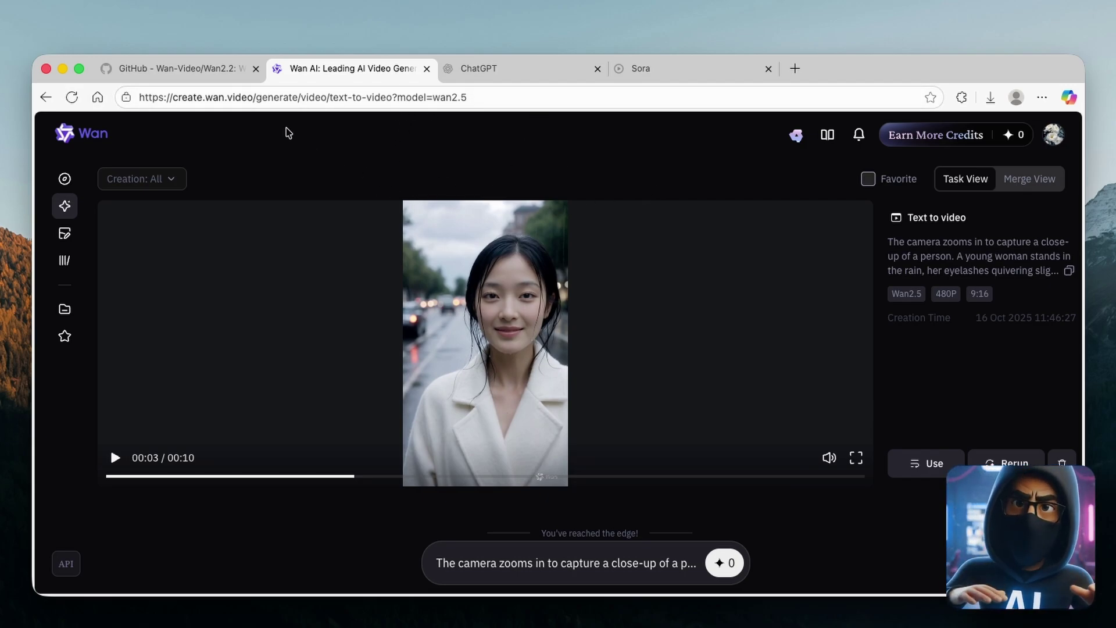
# Step: Return to the installation section of the Wan2.2 GitHub repository's README
pyautogui.click(209, 69)
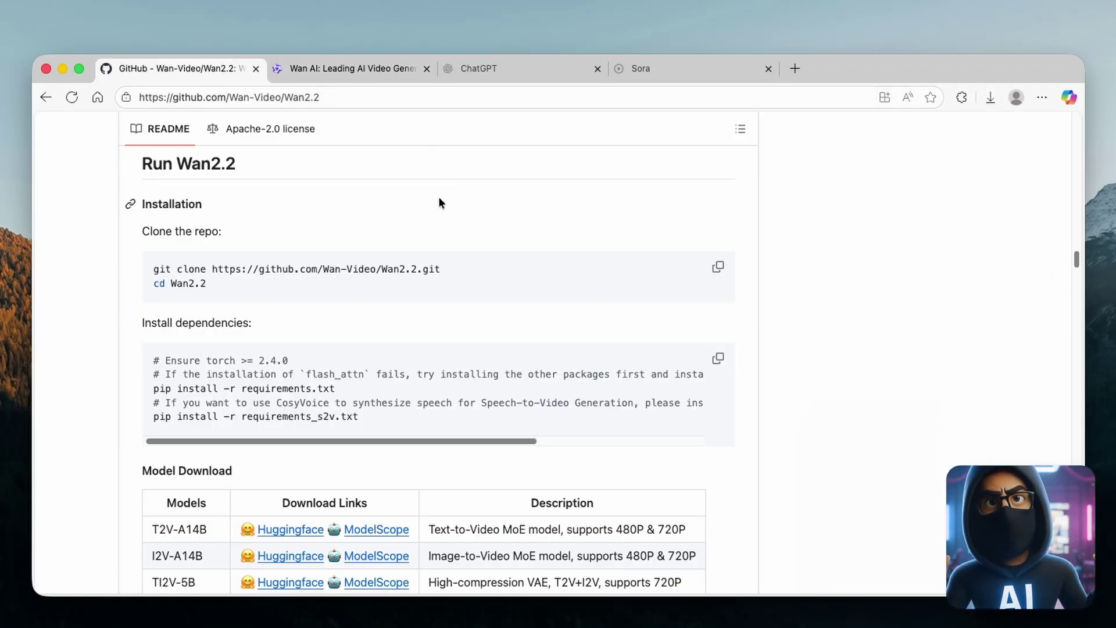